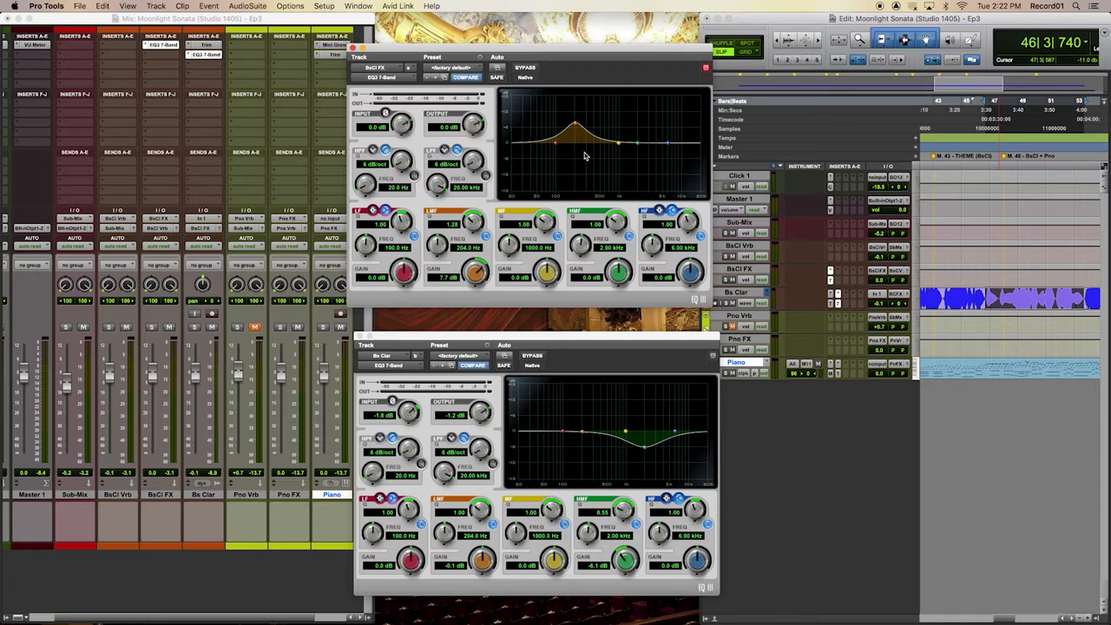
Shape the low-mid boost of the BsCl FX EQ to 7.7 dB at 204 Hz with a Q of 1.35
{"action": "left_click_drag", "start_coordinate": [576, 132], "coordinate": [568, 140]}
{"action": "left_click_drag", "start_coordinate": [569, 141], "coordinate": [600, 144]}
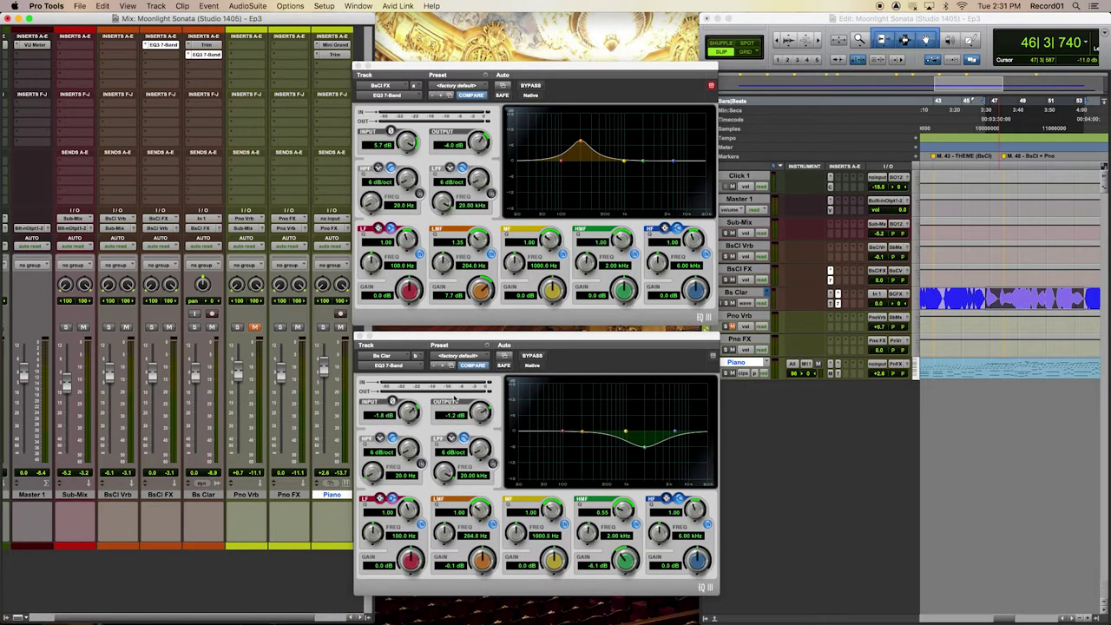
Open the Bs Clar track's Trim plug-in and stack it above the Bs Clar EQ, with the BsCl FX EQ lowest
{"action": "left_click_drag", "start_coordinate": [459, 344], "coordinate": [452, 385]}
{"action": "left_click_drag", "start_coordinate": [455, 69], "coordinate": [446, 121]}
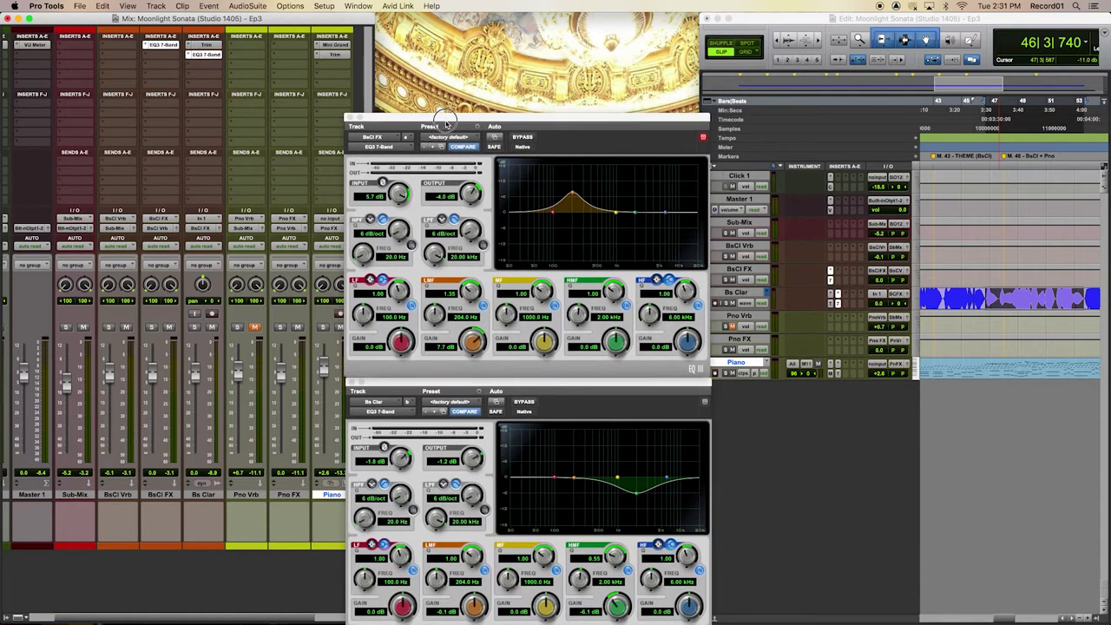
{"action": "left_click", "coordinate": [211, 45]}
{"action": "left_click_drag", "start_coordinate": [171, 24], "coordinate": [565, 24]}
{"action": "left_click_drag", "start_coordinate": [584, 387], "coordinate": [596, 138]}
{"action": "left_click_drag", "start_coordinate": [375, 119], "coordinate": [386, 385]}
{"action": "left_click_drag", "start_coordinate": [452, 120], "coordinate": [414, 115]}
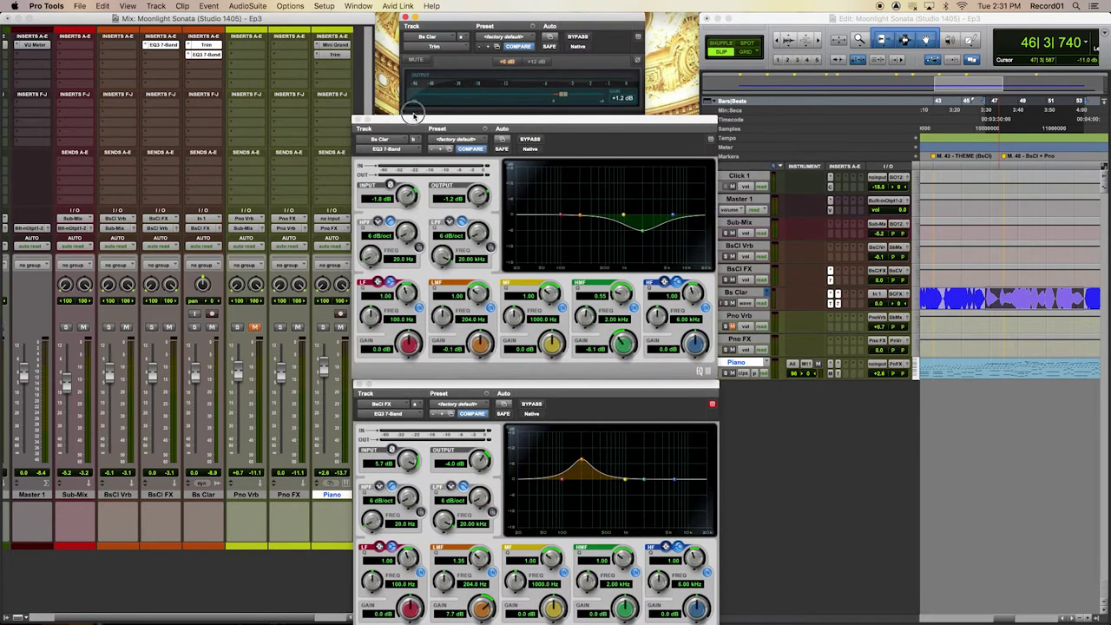
{"action": "left_click_drag", "start_coordinate": [512, 21], "coordinate": [522, 19]}
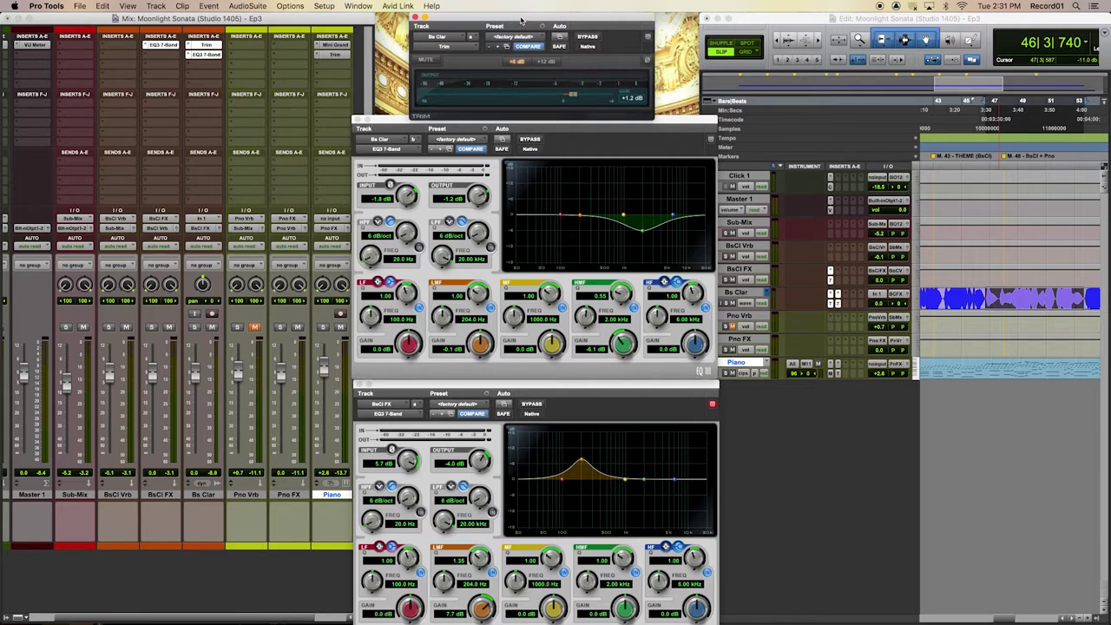
{"action": "left_click", "coordinate": [665, 120]}
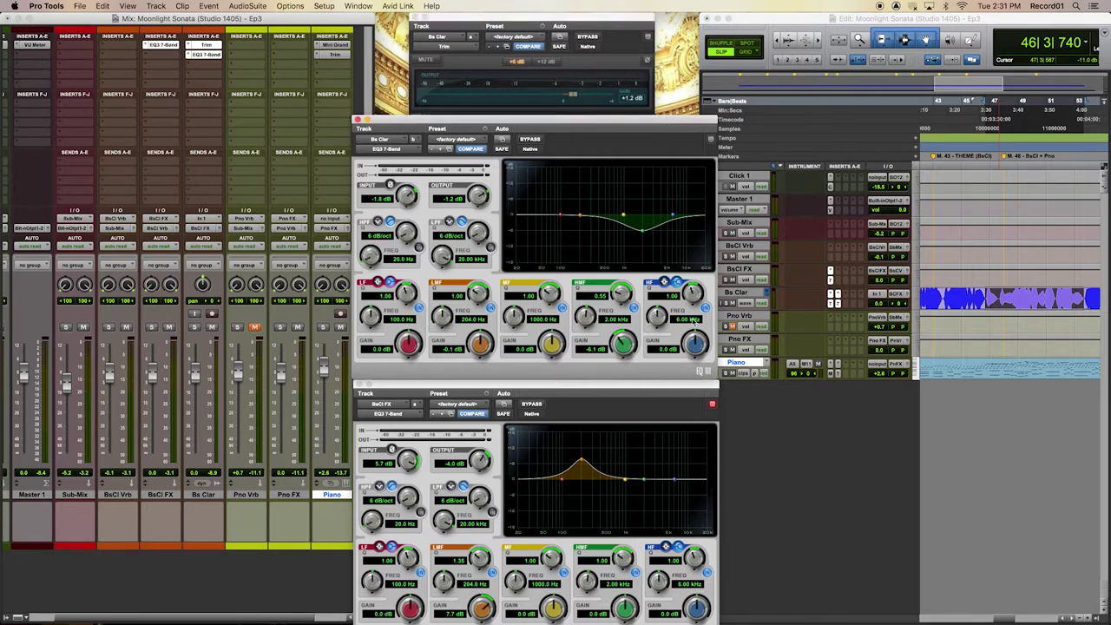
{"action": "left_click", "coordinate": [615, 391]}
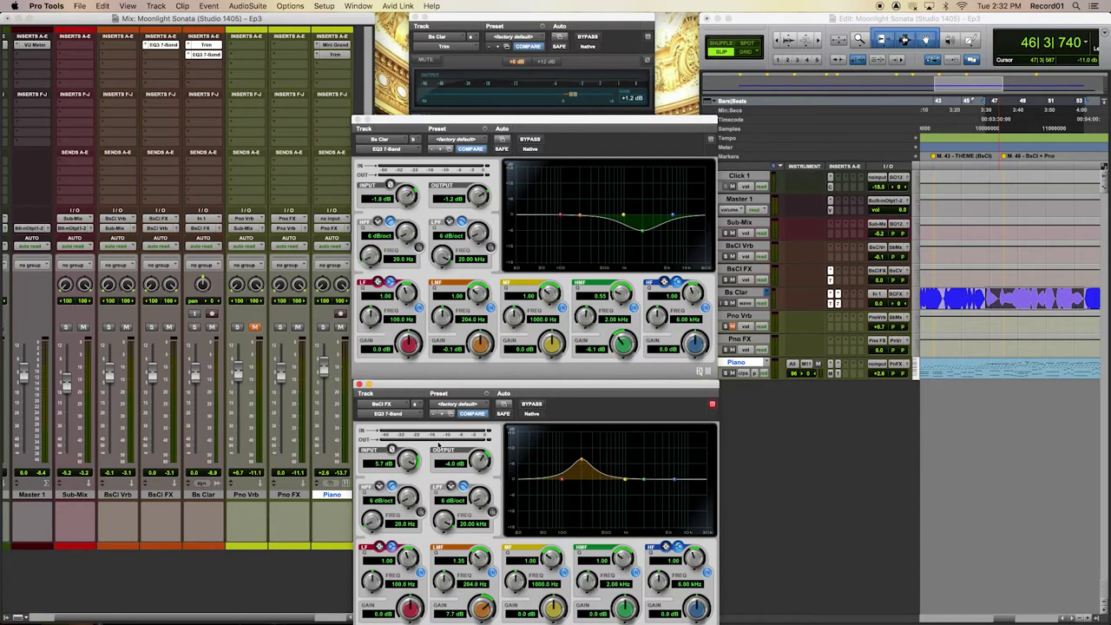
While playing the section, set the Bs Clar EQ output to 1.8 dB and the BsCl FX EQ to 3.8 dB input and -6.0 dB output
{"action": "key", "text": "space"}
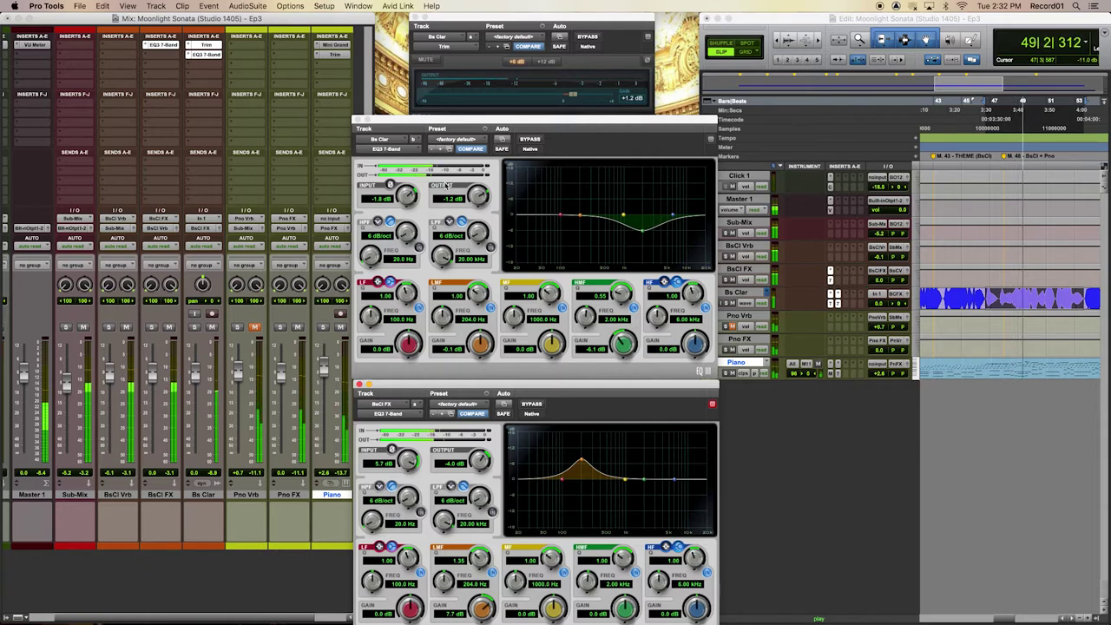
{"action": "left_click_drag", "start_coordinate": [478, 197], "coordinate": [487, 183]}
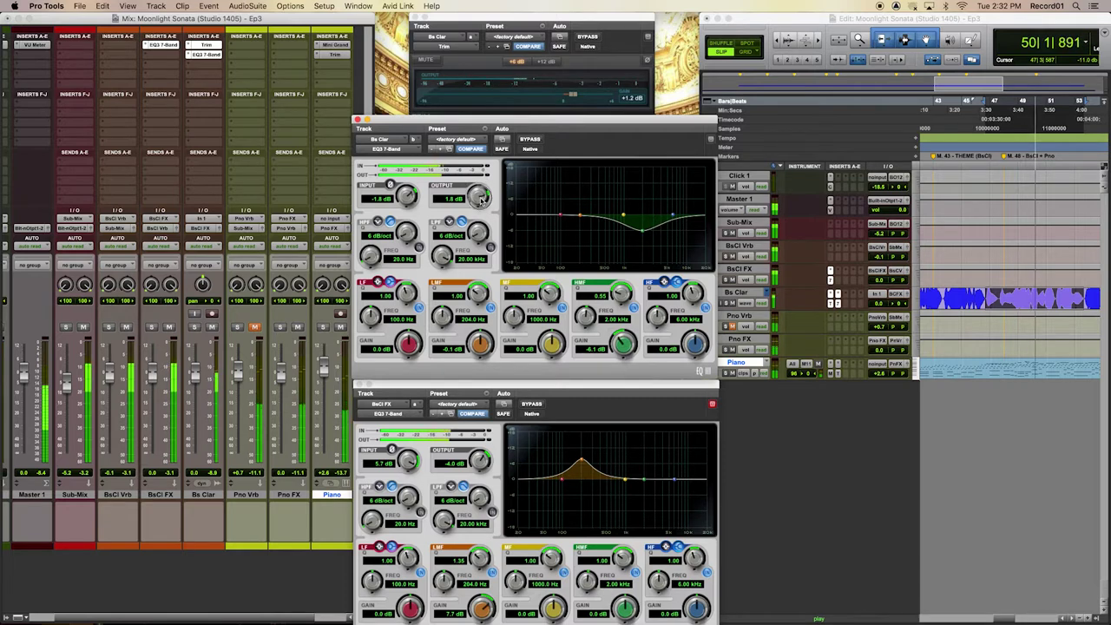
{"action": "left_click_drag", "start_coordinate": [407, 460], "coordinate": [405, 488]}
{"action": "left_click_drag", "start_coordinate": [476, 465], "coordinate": [476, 479]}
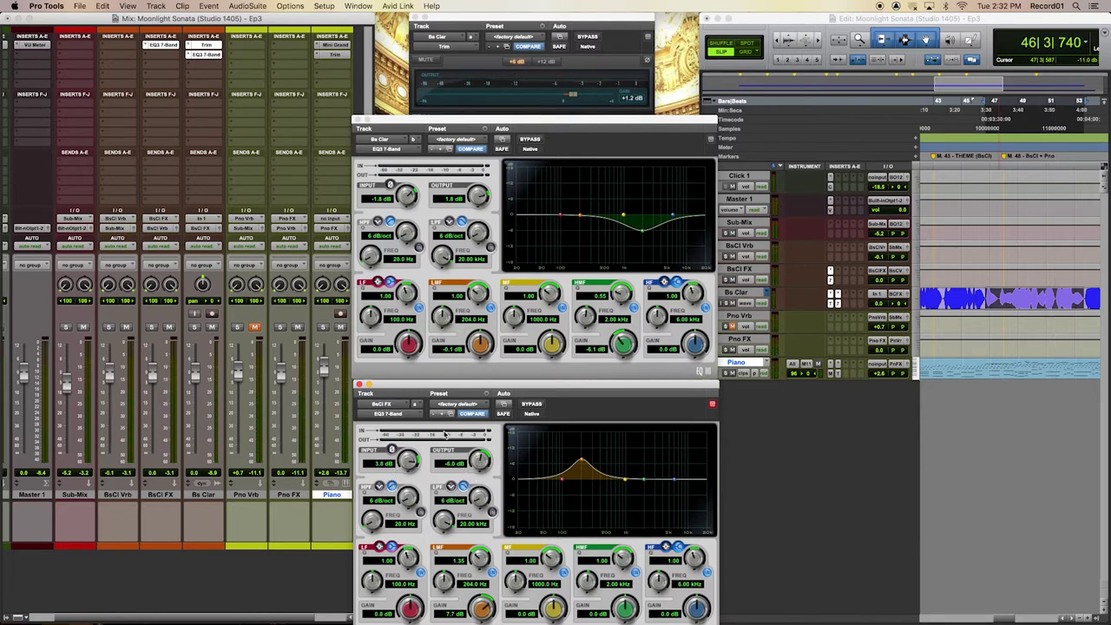
Unmute the Pno Vrb track and, during playback, set the BsCl FX EQ input to 2.1 dB and output to -5.5 dB
{"action": "left_click", "coordinate": [735, 327]}
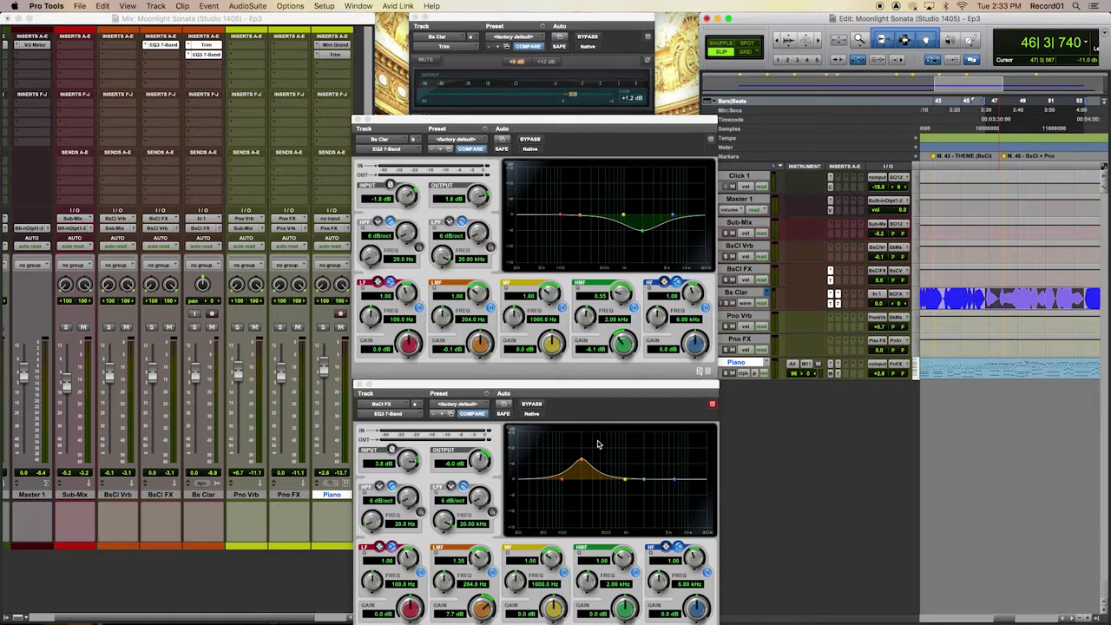
{"action": "key", "text": "space"}
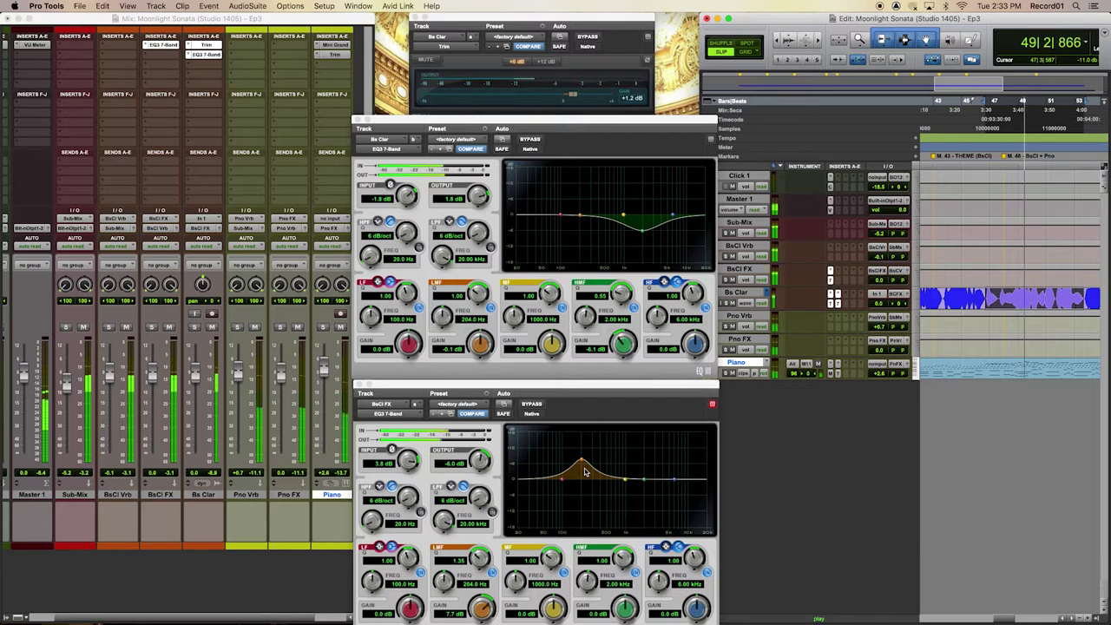
{"action": "left_click_drag", "start_coordinate": [405, 462], "coordinate": [408, 472]}
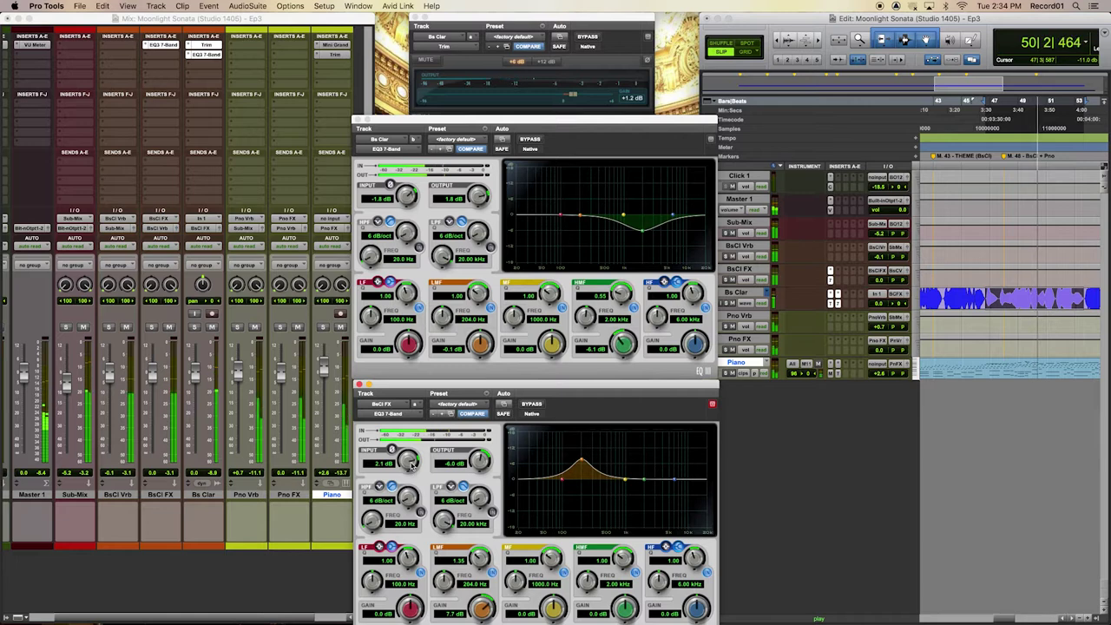
{"action": "left_click_drag", "start_coordinate": [483, 464], "coordinate": [483, 462]}
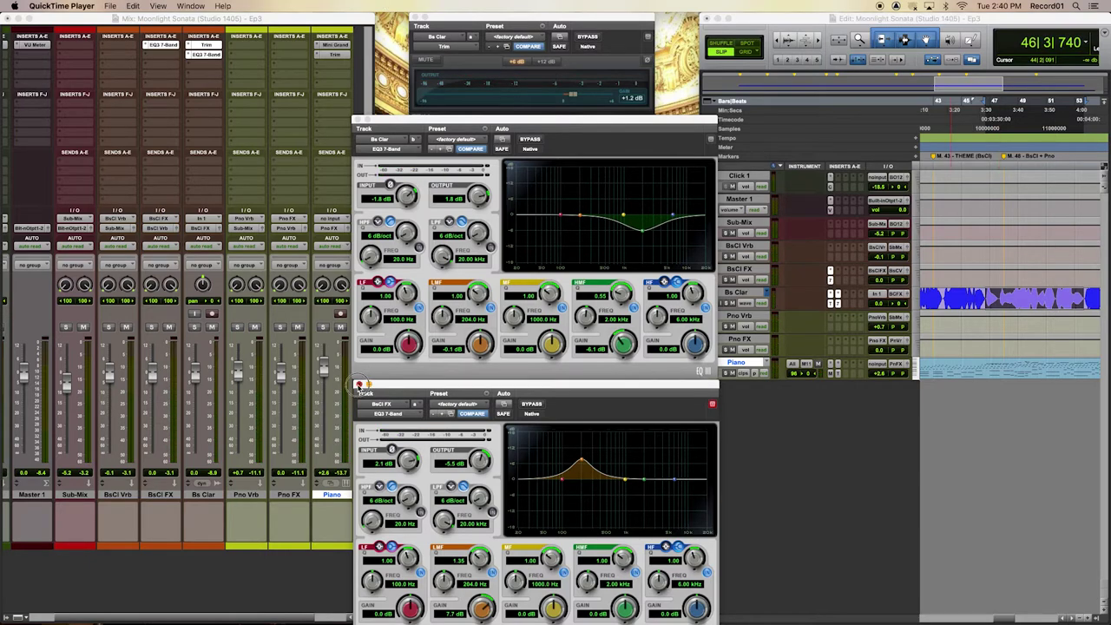
Close the BsCl FX EQ, Bs Clar EQ and Bs Clar Trim windows
{"action": "left_click", "coordinate": [358, 385]}
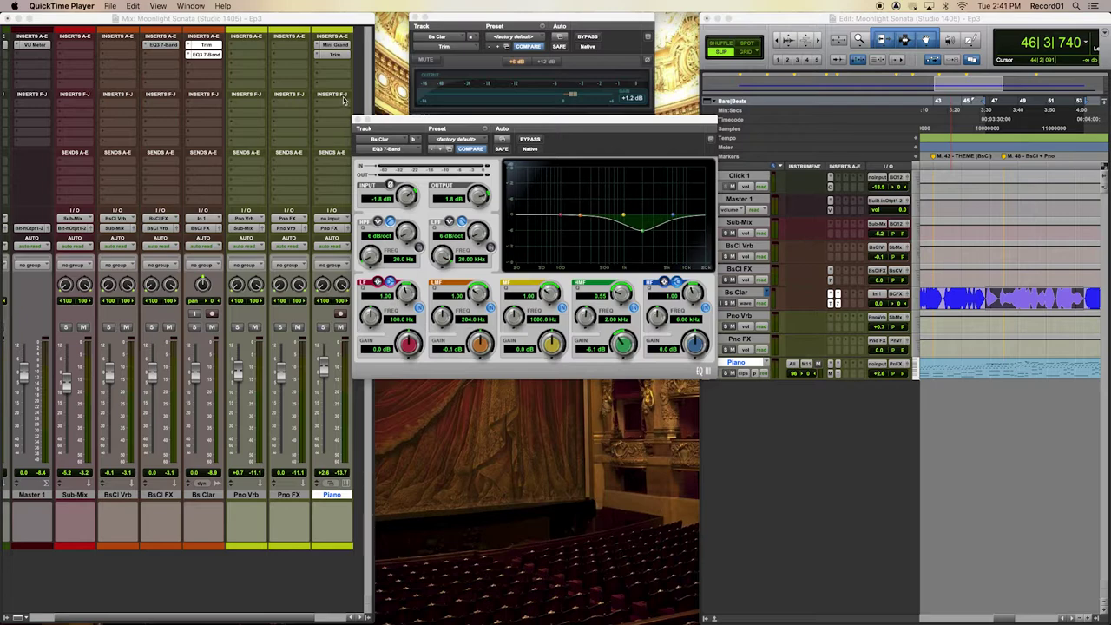
{"action": "left_click", "coordinate": [358, 119]}
{"action": "left_click", "coordinate": [415, 16]}
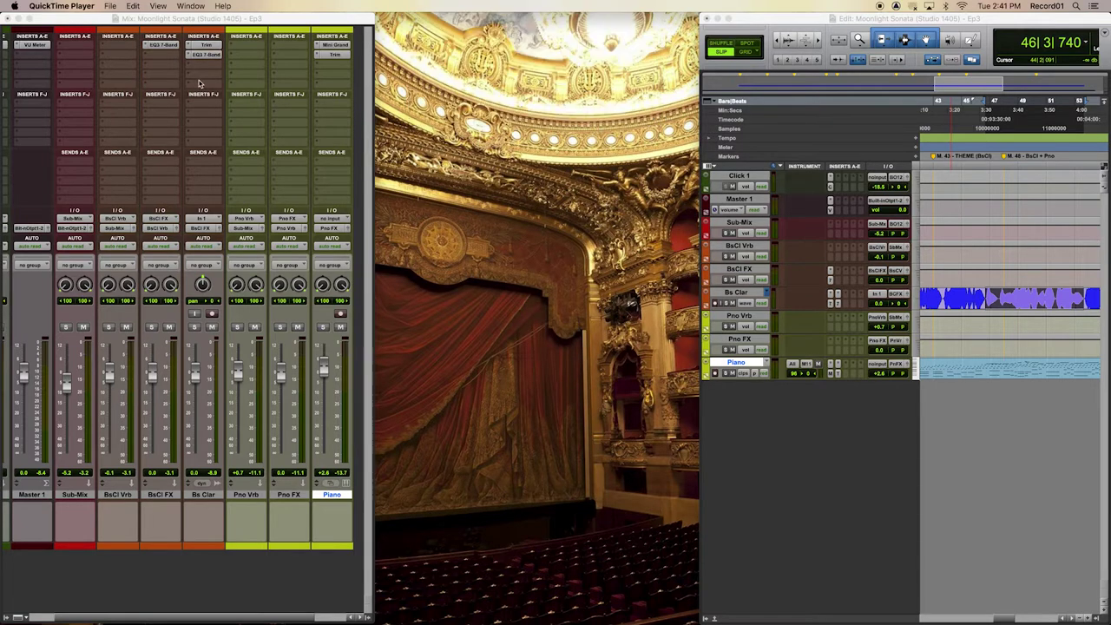
Insert a stereo RCompressor after the EQ on the BsCl FX track and view the plug-in's About information
{"action": "left_click", "coordinate": [158, 60]}
{"action": "mouse_move", "coordinate": [196, 58]}
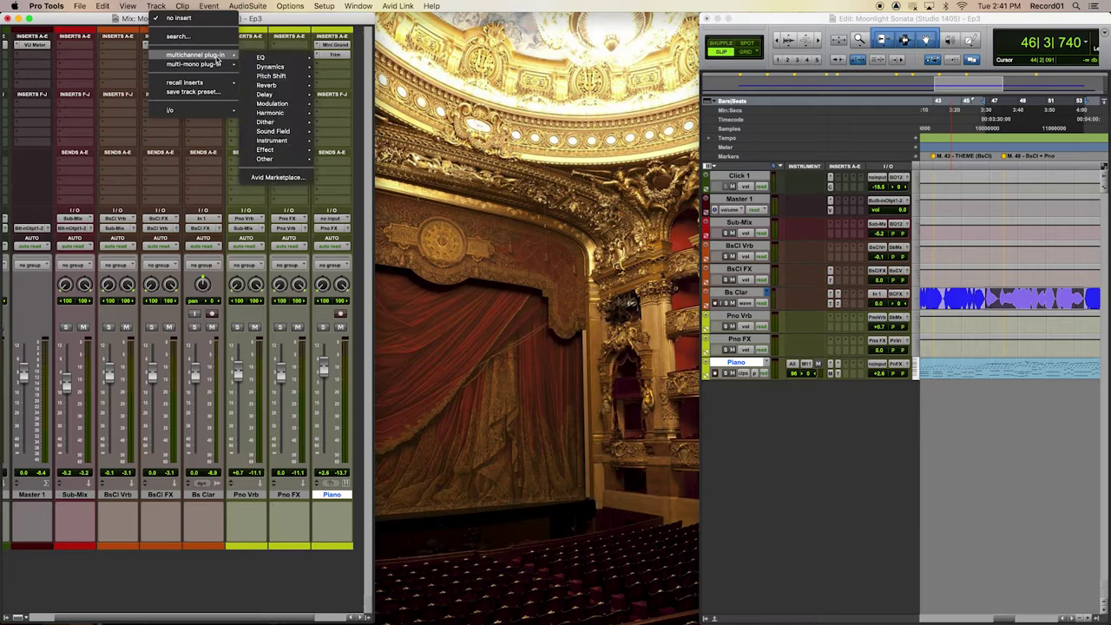
{"action": "mouse_move", "coordinate": [271, 67]}
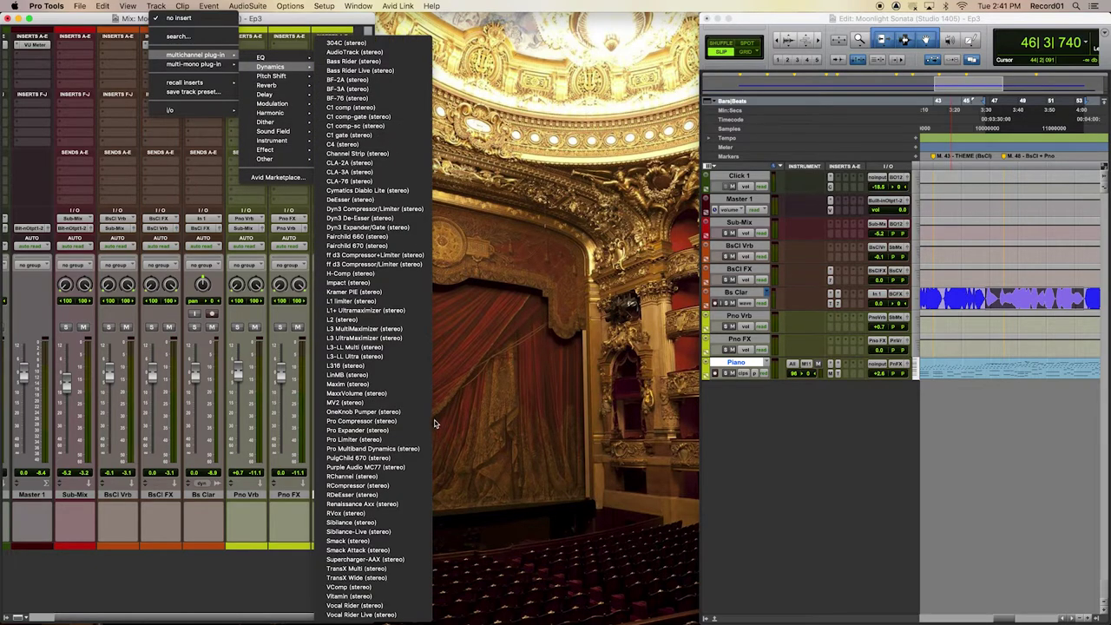
{"action": "left_click", "coordinate": [401, 486]}
{"action": "left_click_drag", "start_coordinate": [493, 75], "coordinate": [495, 22]}
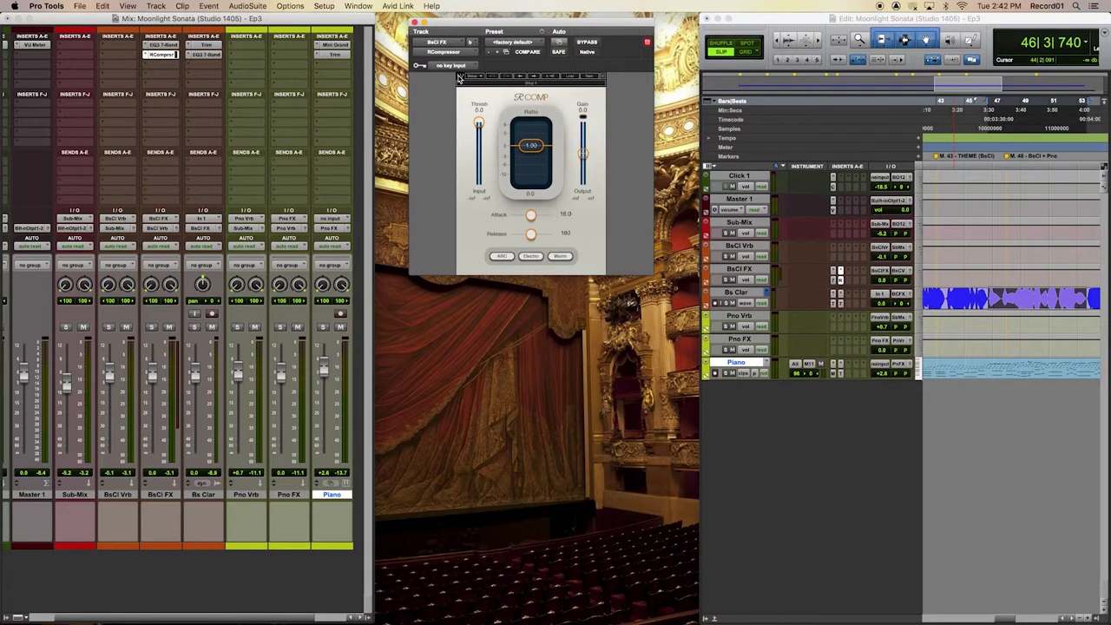
{"action": "left_click", "coordinate": [459, 76]}
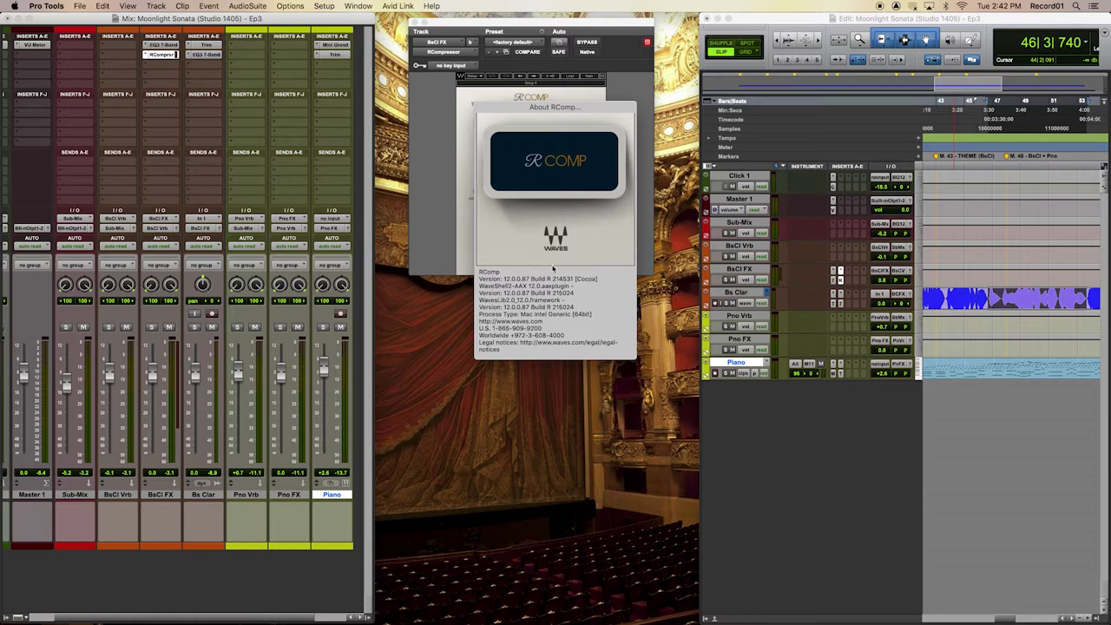
{"action": "left_click", "coordinate": [595, 233]}
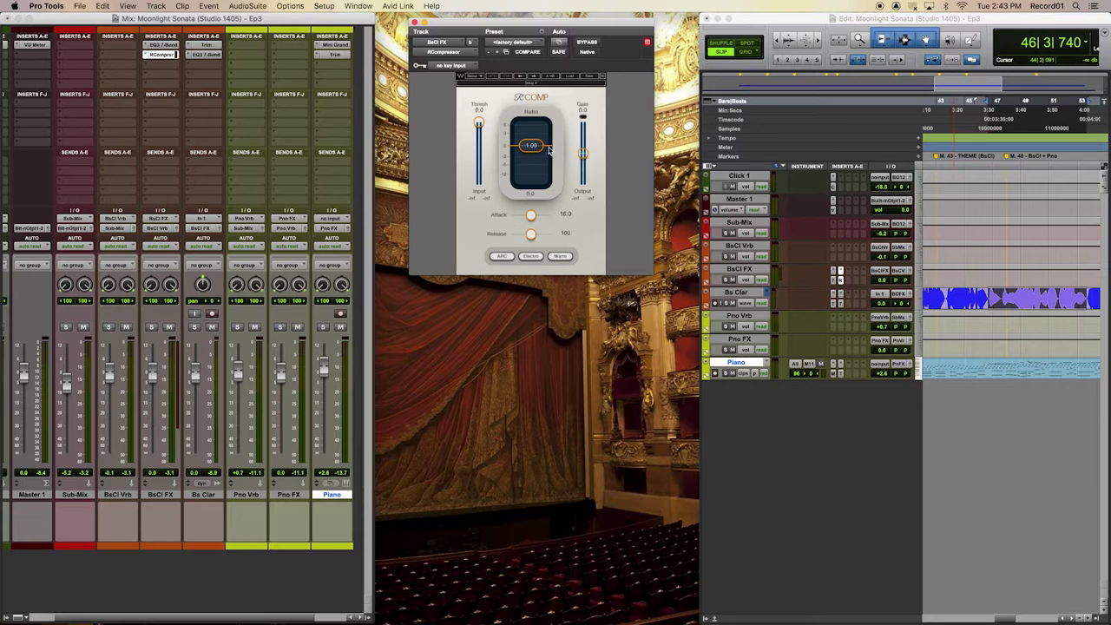
During playback, lower the BsCl FX compressor's threshold and set ratio 1.50, gain 3.0, attack 45.0 and release 1054
{"action": "right_click", "coordinate": [168, 374]}
{"action": "left_click", "coordinate": [195, 375]}
{"action": "key", "text": "space"}
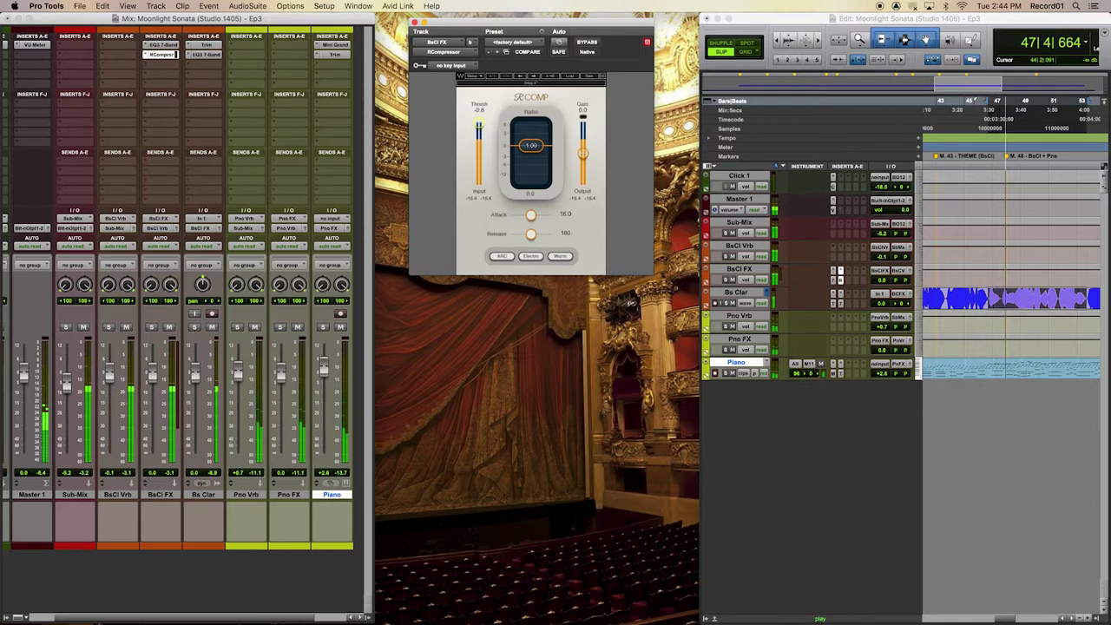
{"action": "left_click_drag", "start_coordinate": [478, 124], "coordinate": [478, 150]}
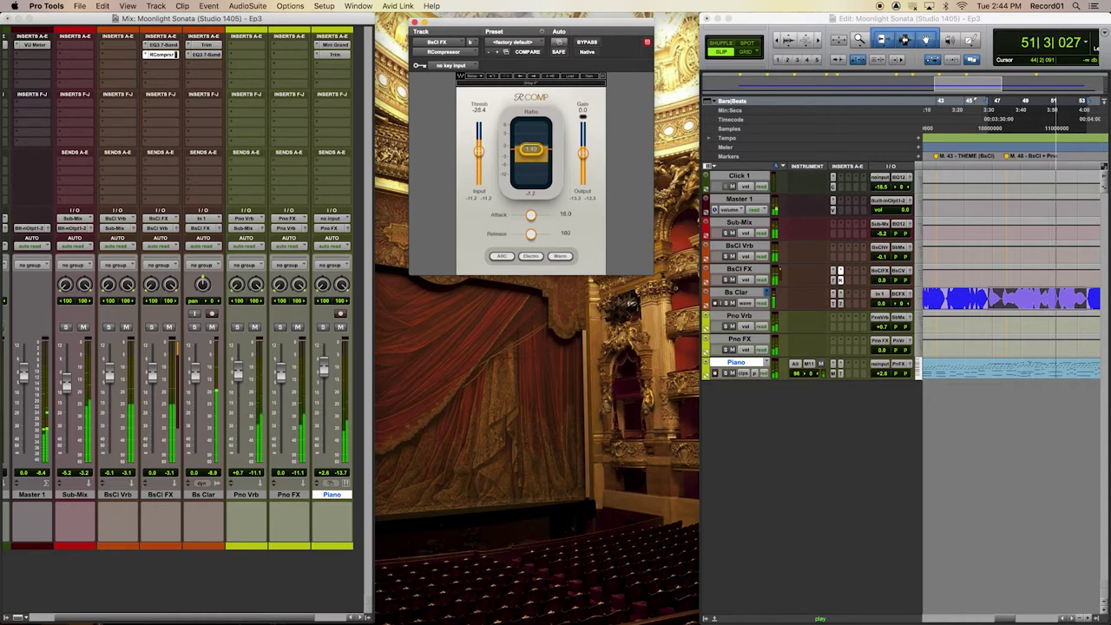
{"action": "left_click_drag", "start_coordinate": [584, 155], "coordinate": [584, 149]}
{"action": "mouse_move", "coordinate": [531, 234]}
{"action": "left_mouse_down"}
{"action": "mouse_move", "coordinate": [547, 234]}
{"action": "mouse_move", "coordinate": [536, 214]}
{"action": "left_mouse_up"}
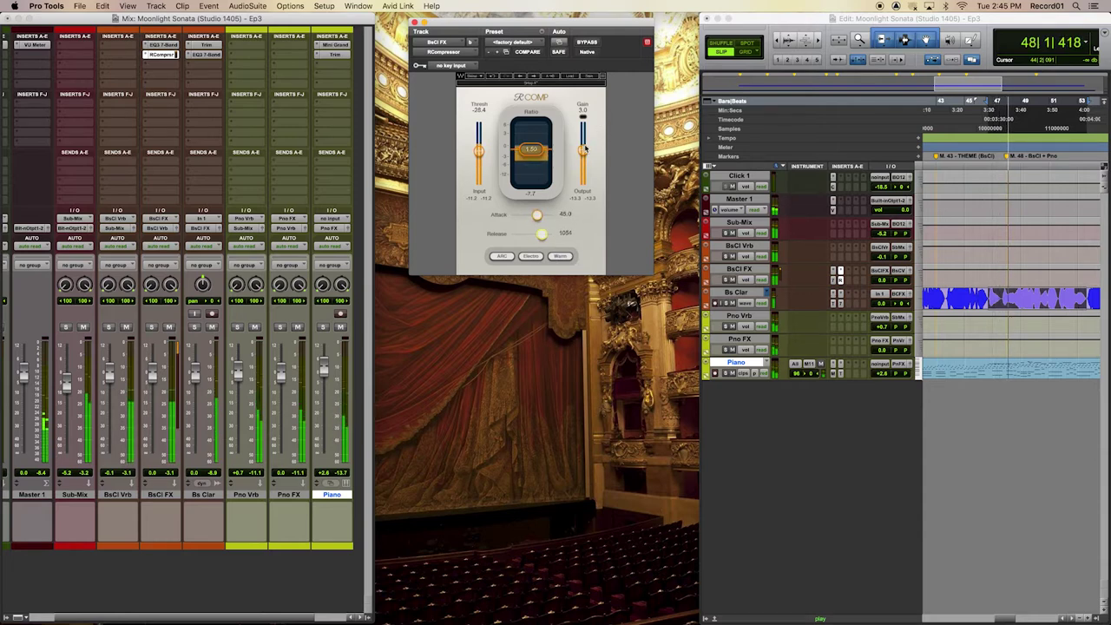
Readjust the BsCl FX compressor to a threshold of -20.2 and a gain of 4.6, and close its window
{"action": "left_click_drag", "start_coordinate": [584, 152], "coordinate": [584, 149]}
{"action": "left_click_drag", "start_coordinate": [479, 151], "coordinate": [480, 146]}
{"action": "left_click_drag", "start_coordinate": [584, 149], "coordinate": [584, 147]}
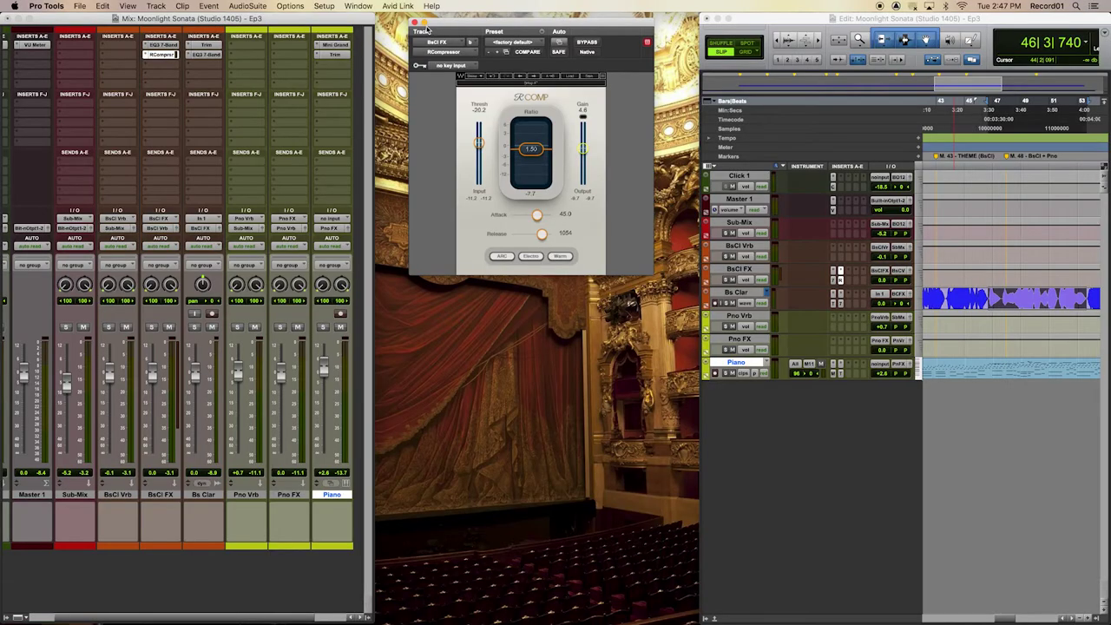
{"action": "left_click", "coordinate": [415, 22]}
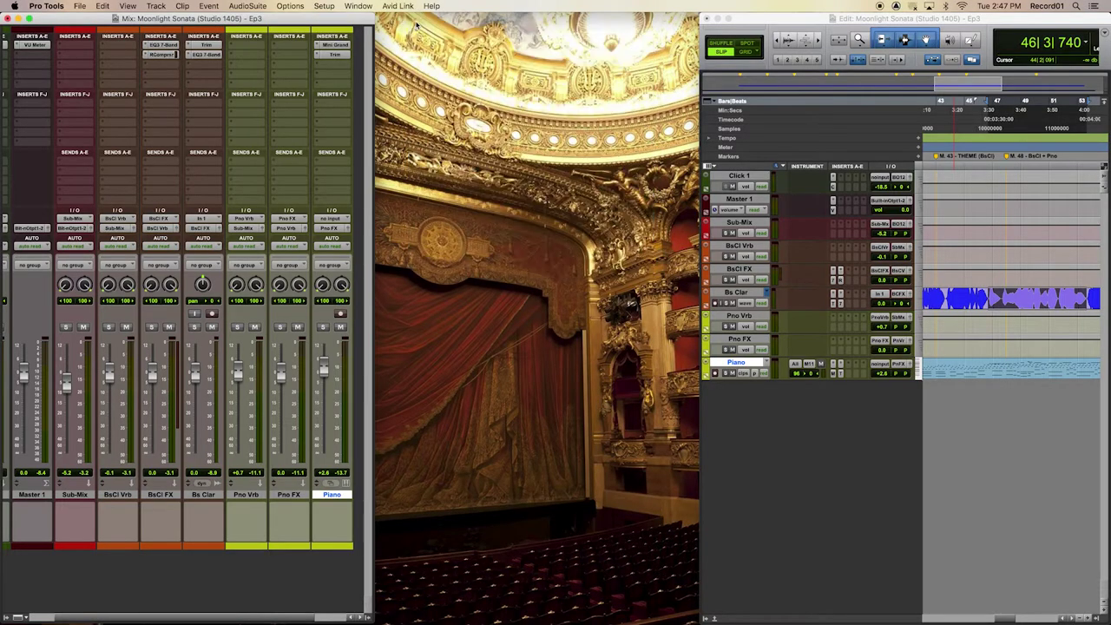
Open the Piano track's Mini Grand instrument and its Trim plug-in, arranged beside the mixer
{"action": "left_click", "coordinate": [337, 45]}
{"action": "left_click_drag", "start_coordinate": [341, 23], "coordinate": [697, 23]}
{"action": "left_click_drag", "start_coordinate": [523, 292], "coordinate": [714, 285]}
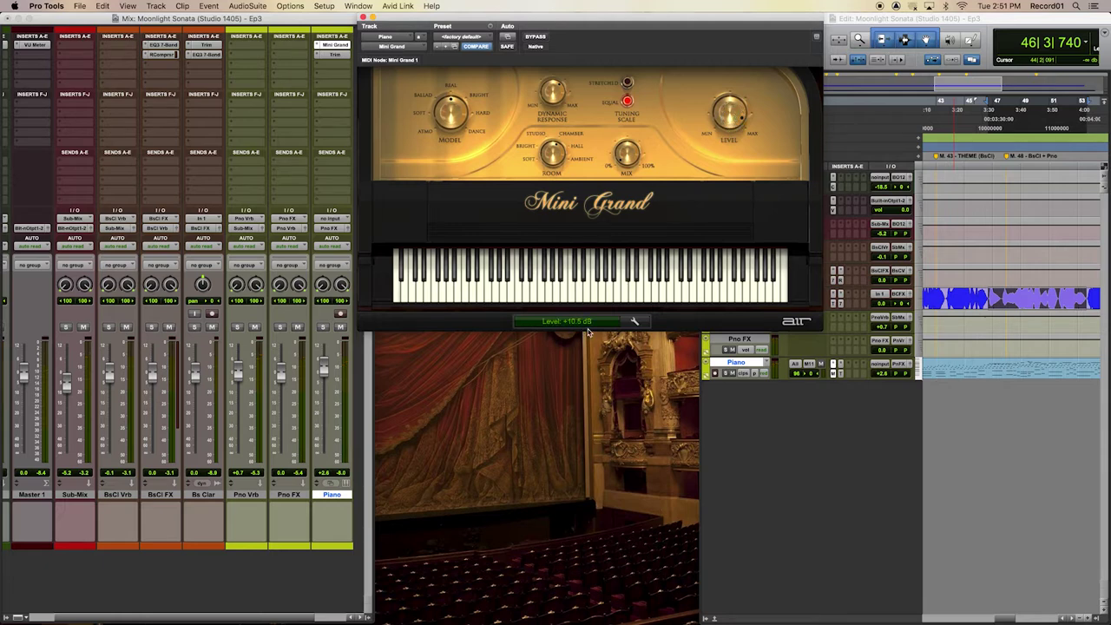
{"action": "left_click", "coordinate": [337, 55]}
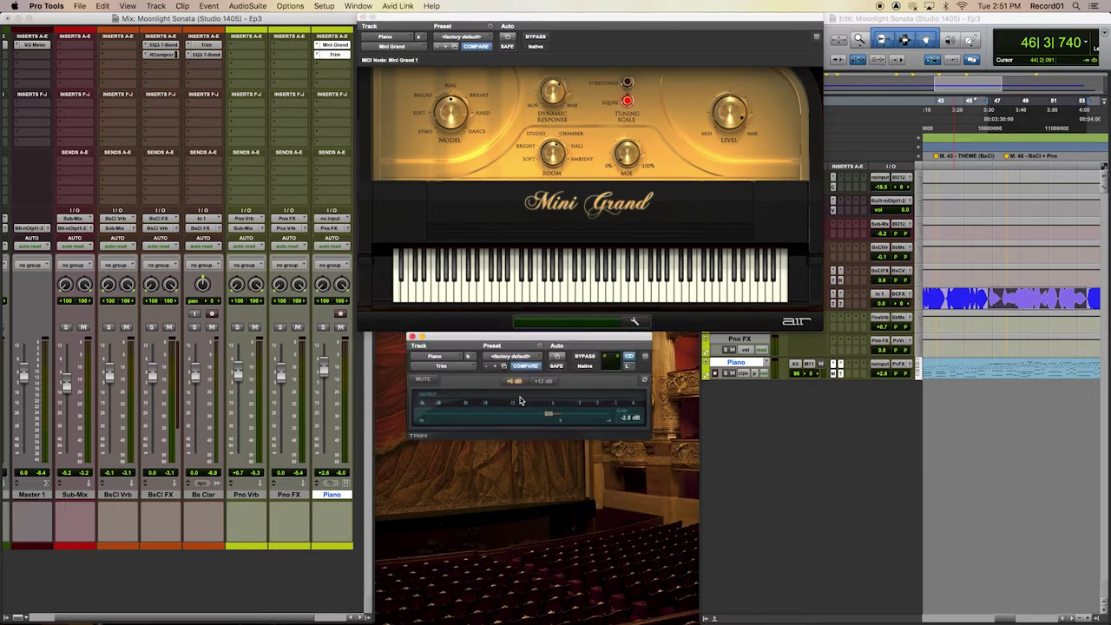
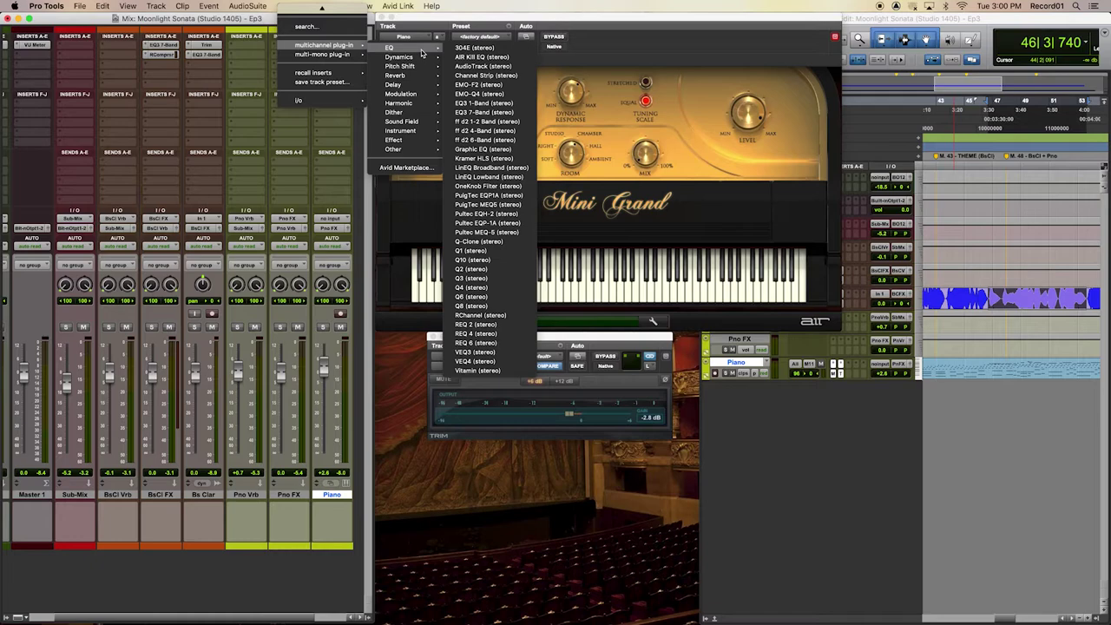
Insert a stereo RCompressor on the Pno FX track and mute the Bs Clar track
{"action": "mouse_move", "coordinate": [431, 56]}
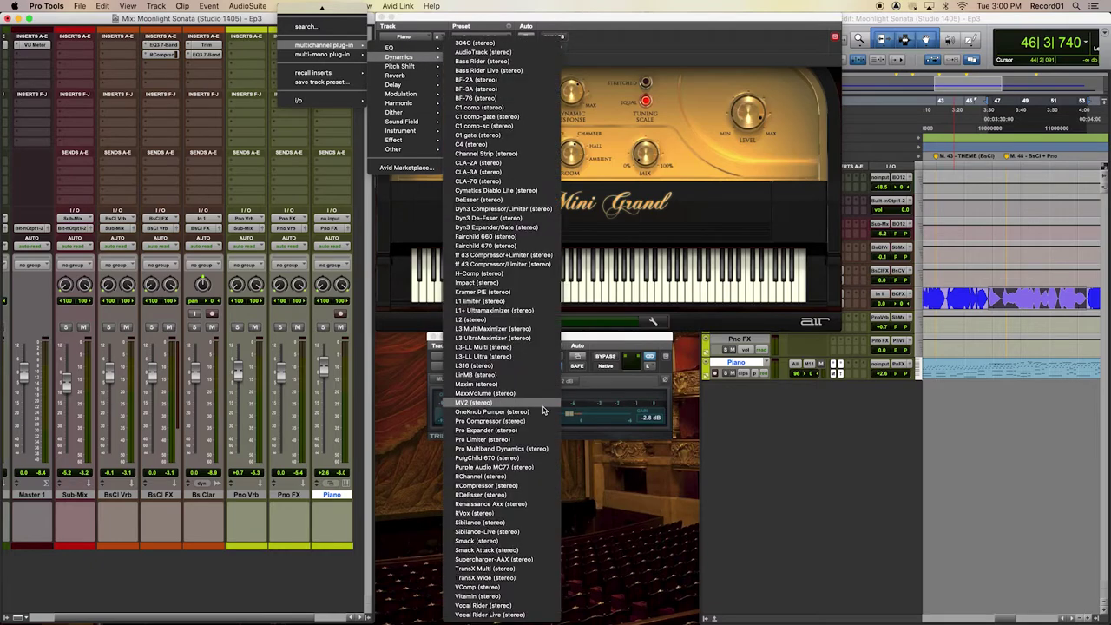
{"action": "left_click", "coordinate": [486, 485]}
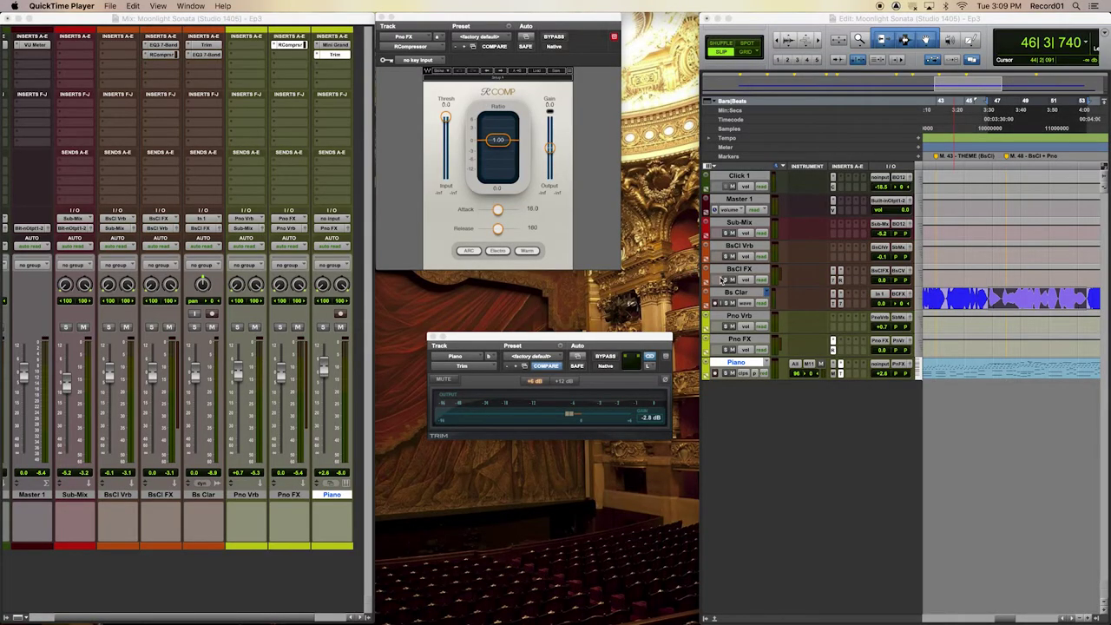
{"action": "left_click", "coordinate": [734, 303]}
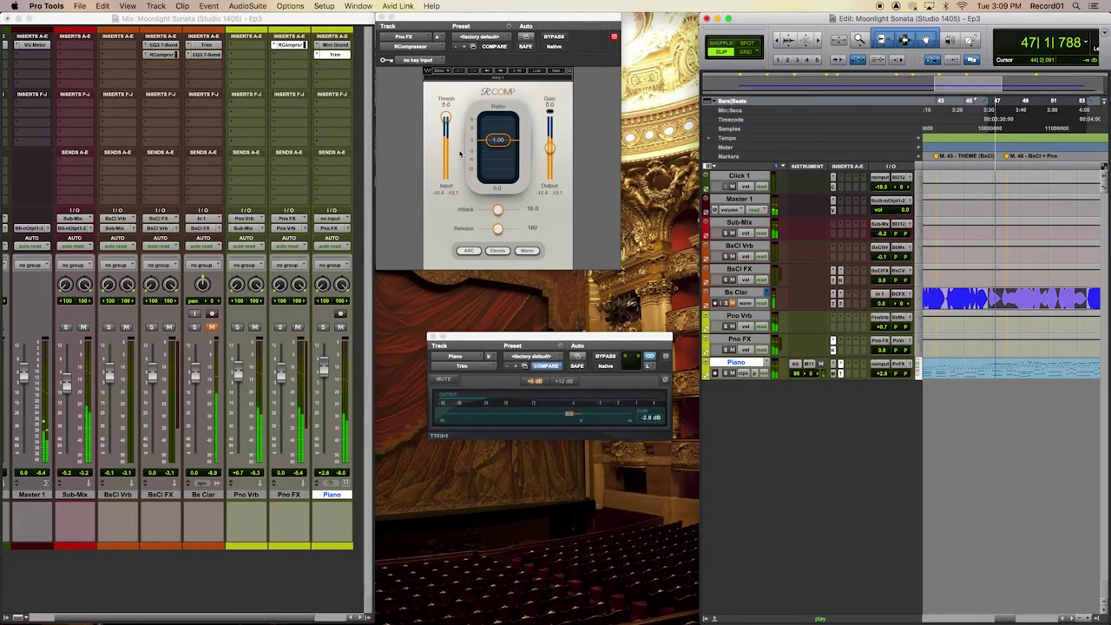
During playback, set the Pno FX compressor to threshold -17.0, ratio 2.25, gain 4.8, attack 4.27 and release 97.9
{"action": "left_click_drag", "start_coordinate": [446, 116], "coordinate": [446, 132]}
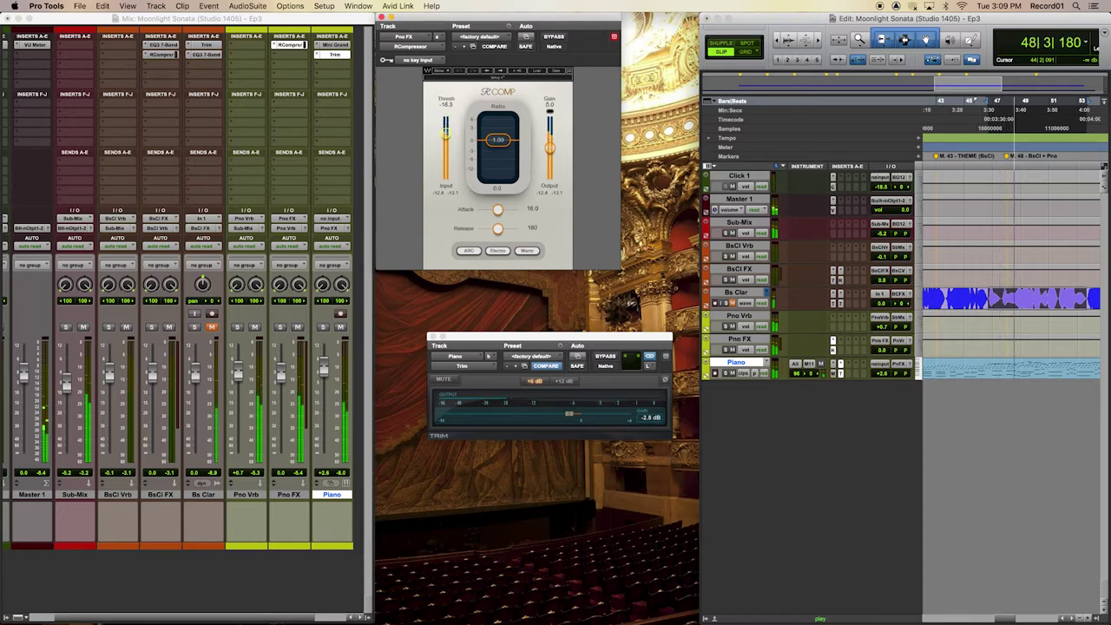
{"action": "left_click_drag", "start_coordinate": [550, 148], "coordinate": [499, 148]}
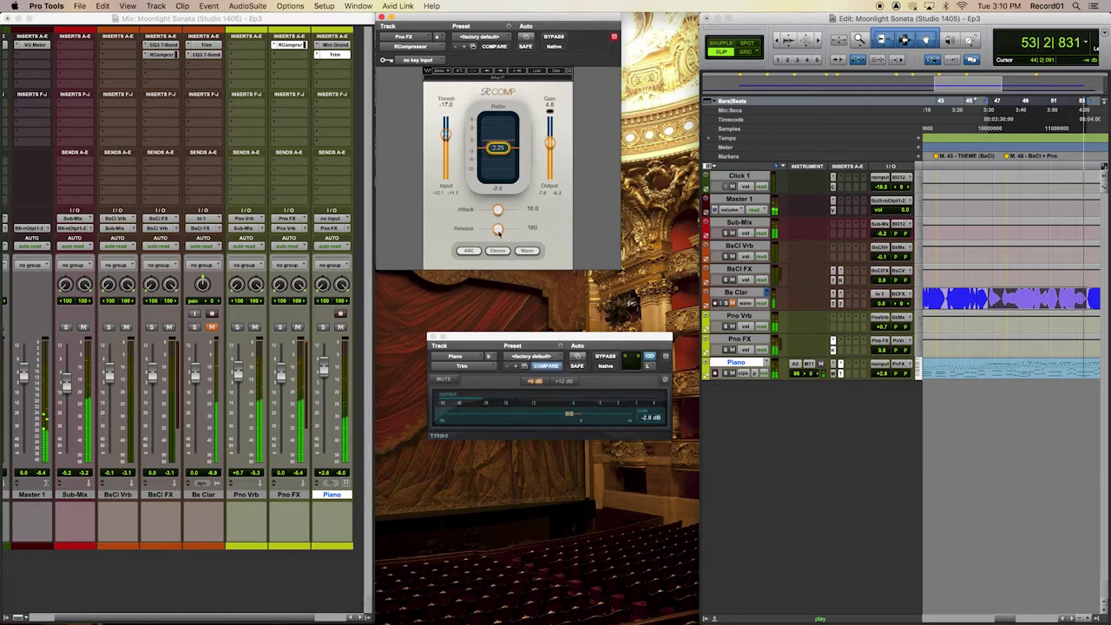
{"action": "left_click_drag", "start_coordinate": [498, 210], "coordinate": [491, 209]}
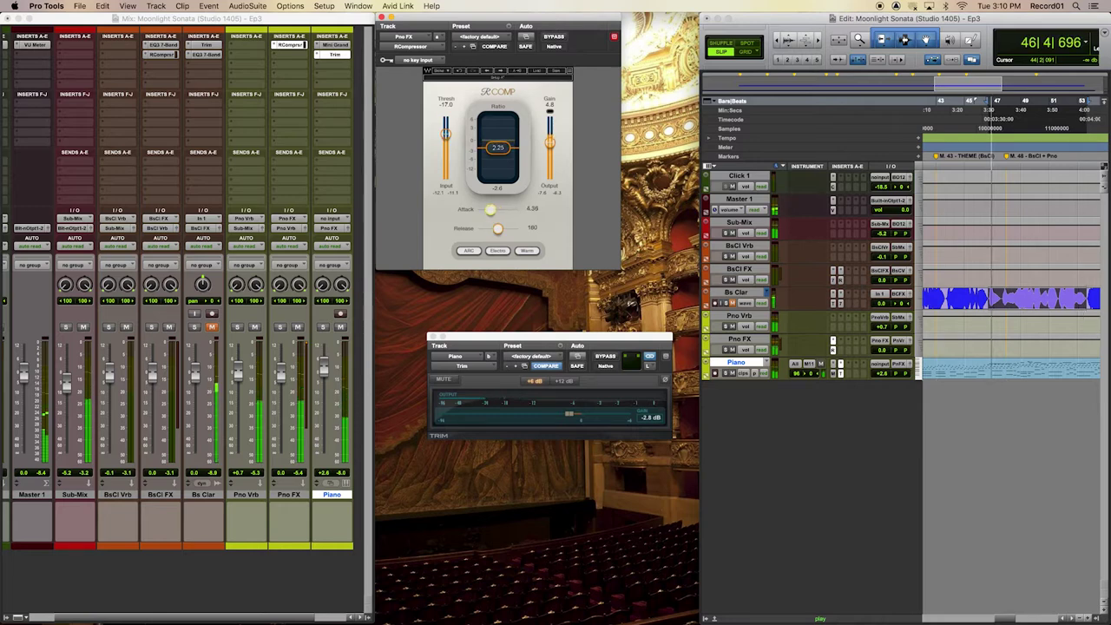
{"action": "left_click_drag", "start_coordinate": [496, 229], "coordinate": [491, 230]}
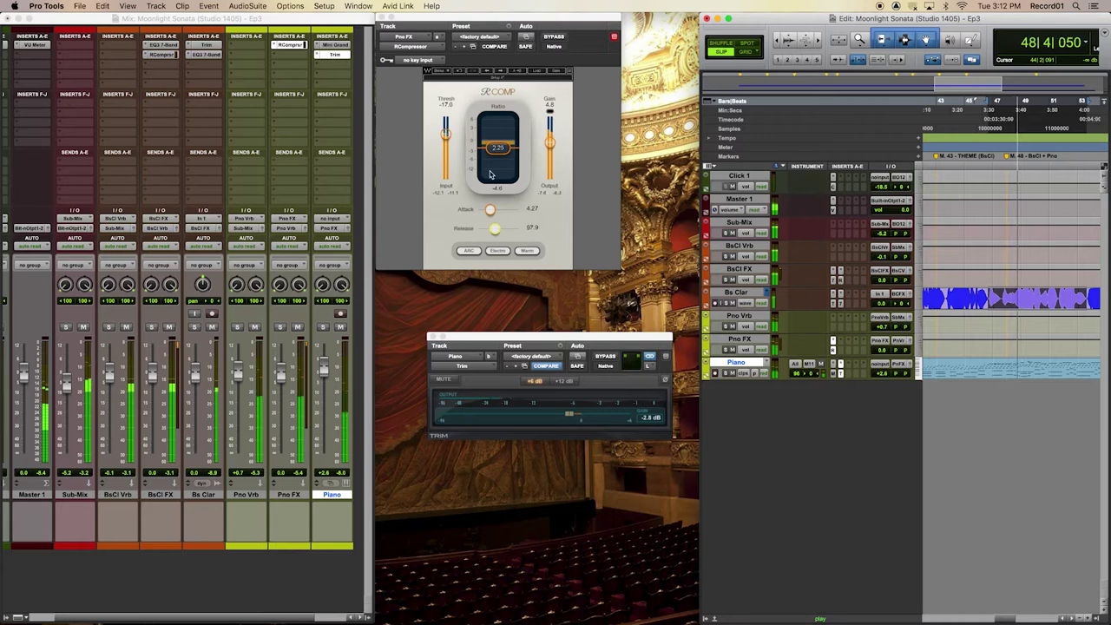
Readjust the Pno FX compressor to threshold -17.3, ratio 2.01, gain 1.8, attack 4.51 and release 145, then stop playback and close the Trim window
{"action": "left_click_drag", "start_coordinate": [446, 136], "coordinate": [447, 136]}
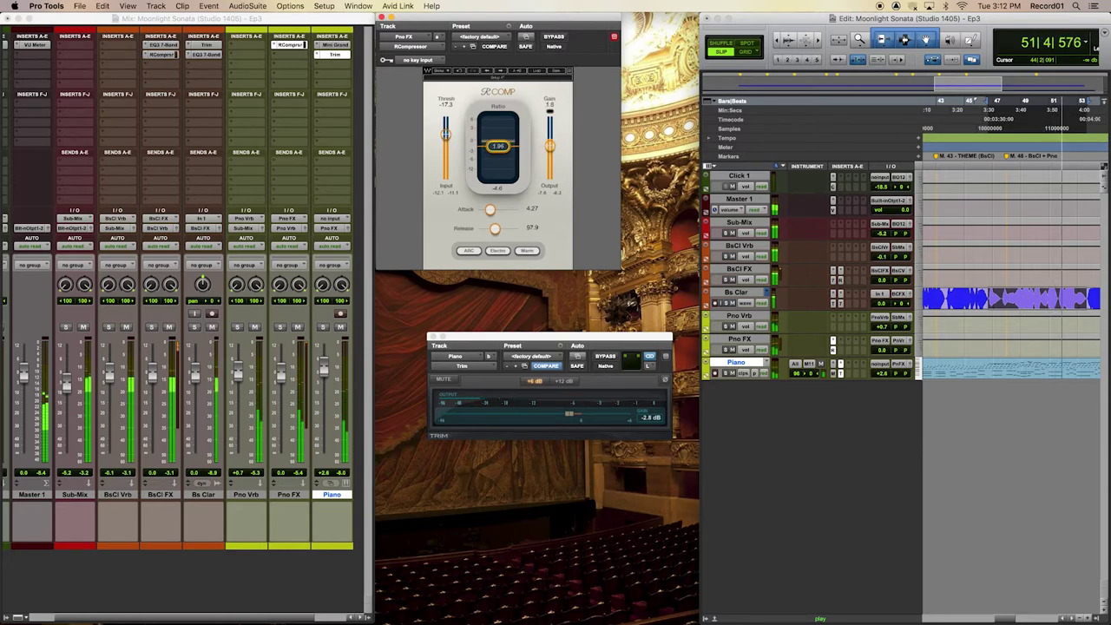
{"action": "left_click_drag", "start_coordinate": [495, 229], "coordinate": [497, 221]}
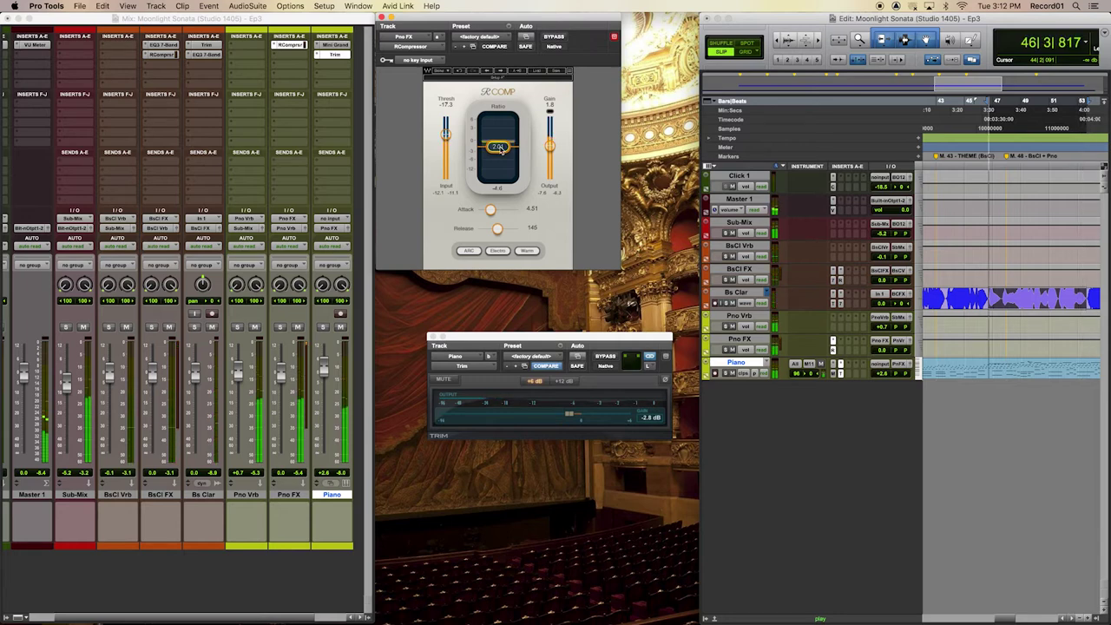
{"action": "key", "text": "space"}
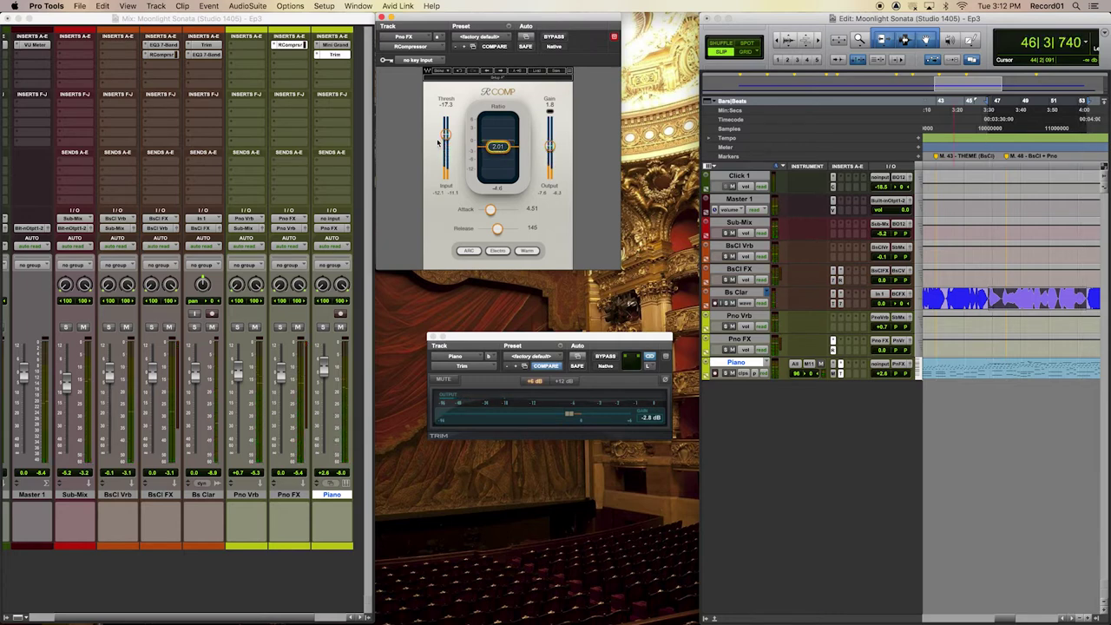
{"action": "left_click_drag", "start_coordinate": [426, 23], "coordinate": [458, 28]}
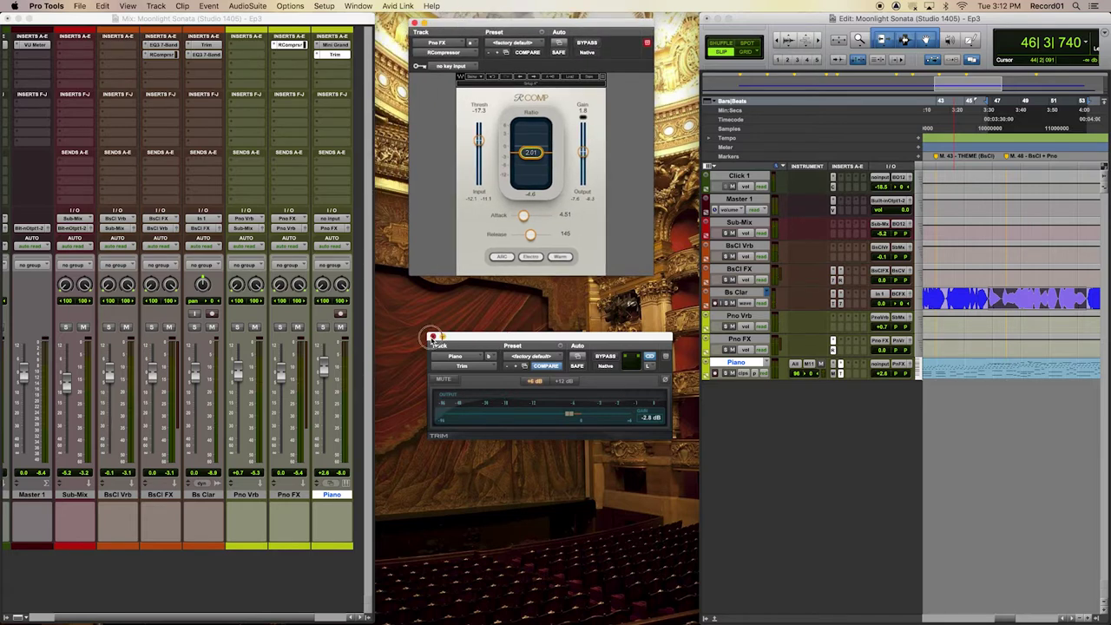
{"action": "left_click", "coordinate": [432, 337]}
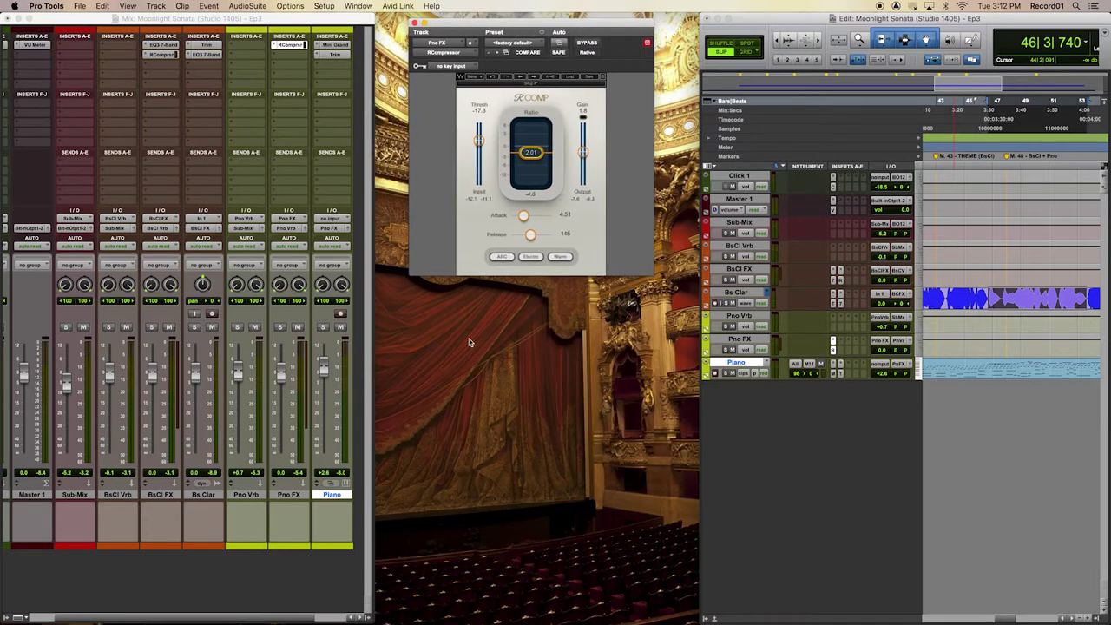
Insert a stereo SansAmp PSA-1 on the Pno FX track below the compressor and move its window down
{"action": "left_click", "coordinate": [286, 58]}
{"action": "mouse_move", "coordinate": [305, 59]}
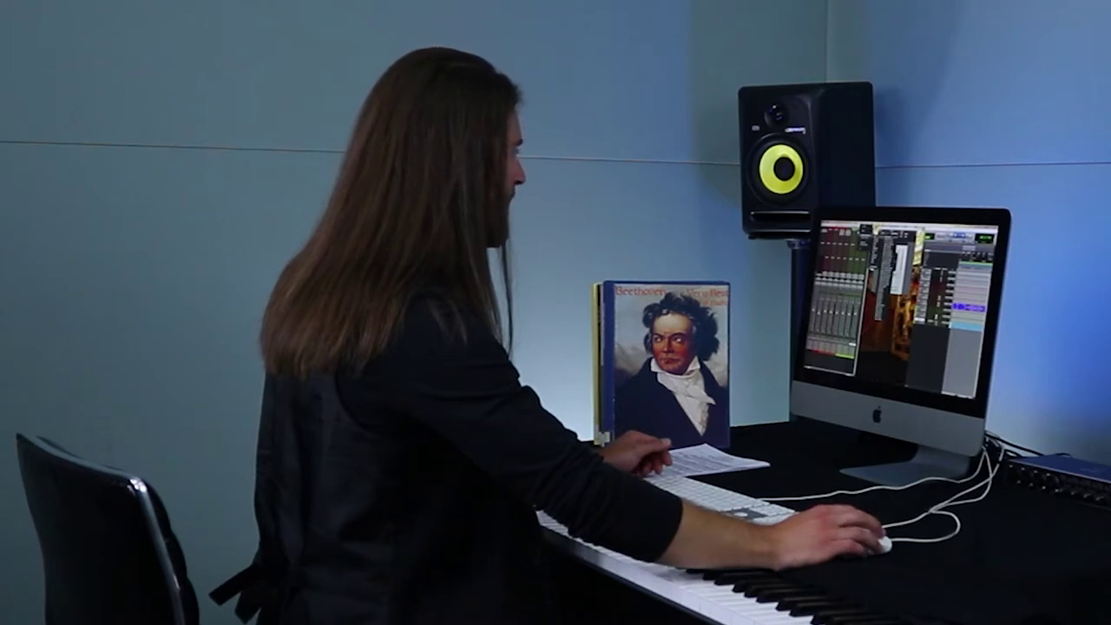
{"action": "mouse_move", "coordinate": [430, 61]}
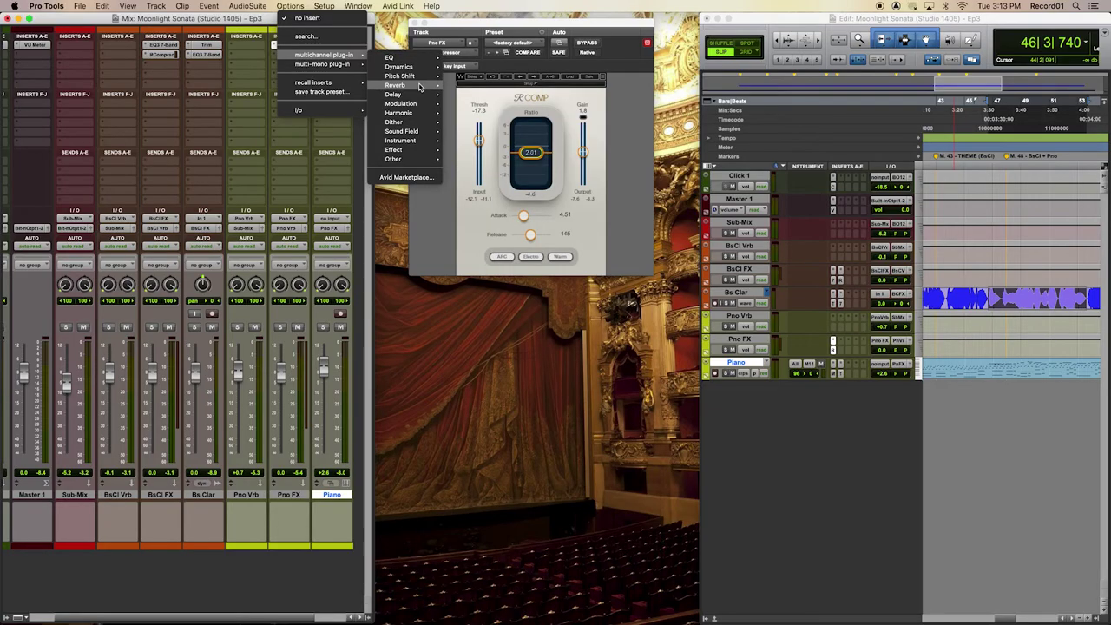
{"action": "mouse_move", "coordinate": [419, 90]}
{"action": "mouse_move", "coordinate": [416, 116]}
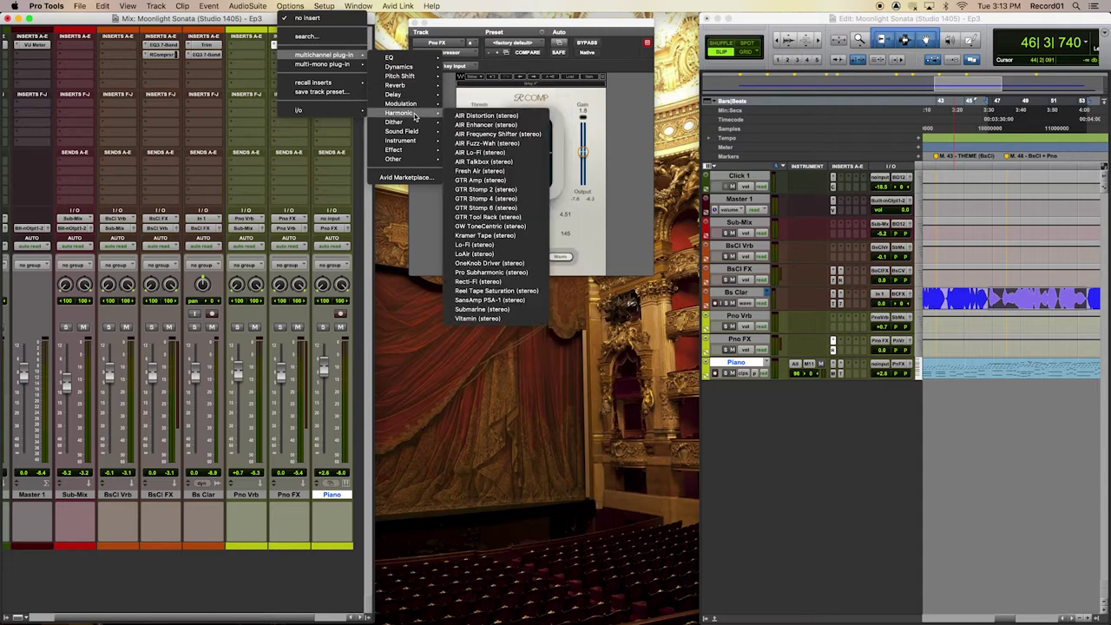
{"action": "left_click", "coordinate": [529, 300]}
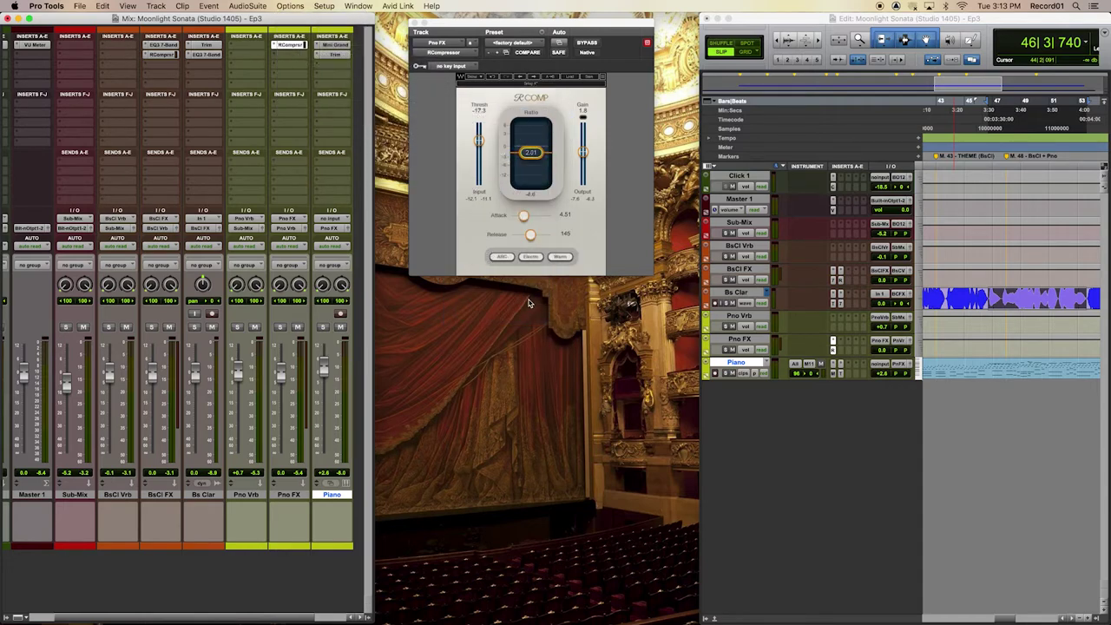
{"action": "left_click_drag", "start_coordinate": [534, 31], "coordinate": [510, 249]}
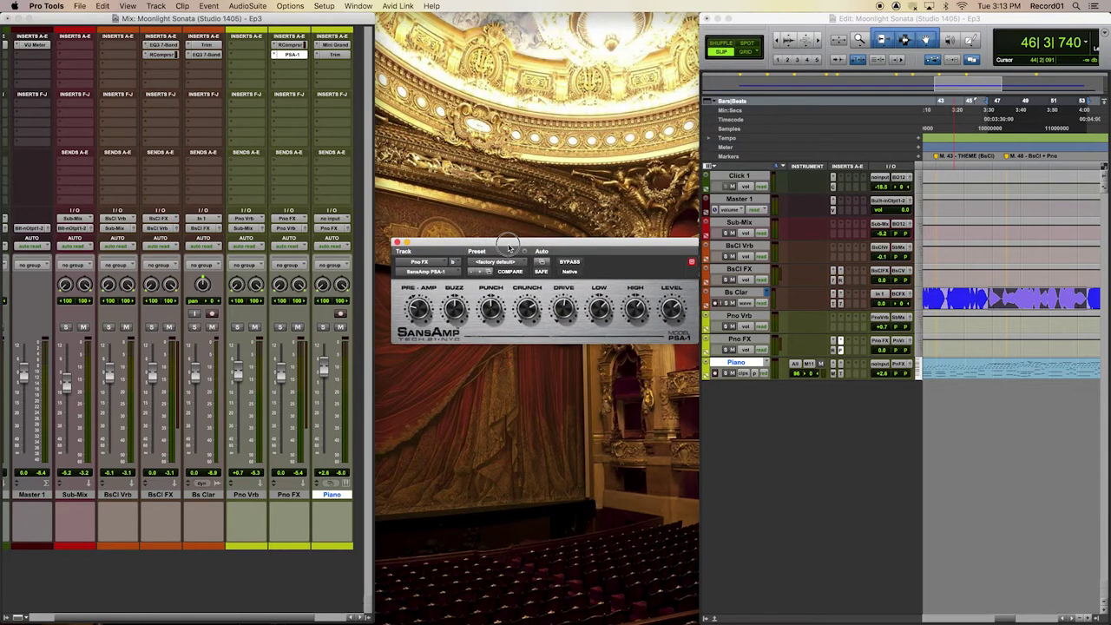
Reopen the Pno FX RCompressor and arrange its window directly above the SansAmp PSA-1 without overlap
{"action": "left_click", "coordinate": [295, 46]}
{"action": "left_click_drag", "start_coordinate": [200, 19], "coordinate": [324, 19]}
{"action": "left_click_drag", "start_coordinate": [400, 17], "coordinate": [594, 6]}
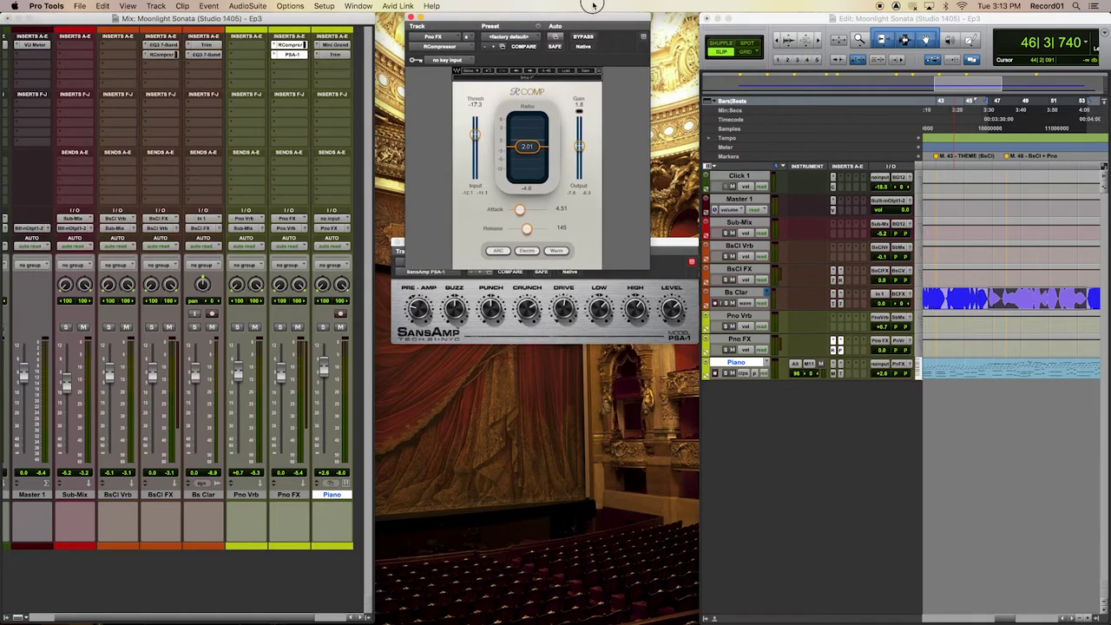
{"action": "left_click_drag", "start_coordinate": [670, 252], "coordinate": [640, 284]}
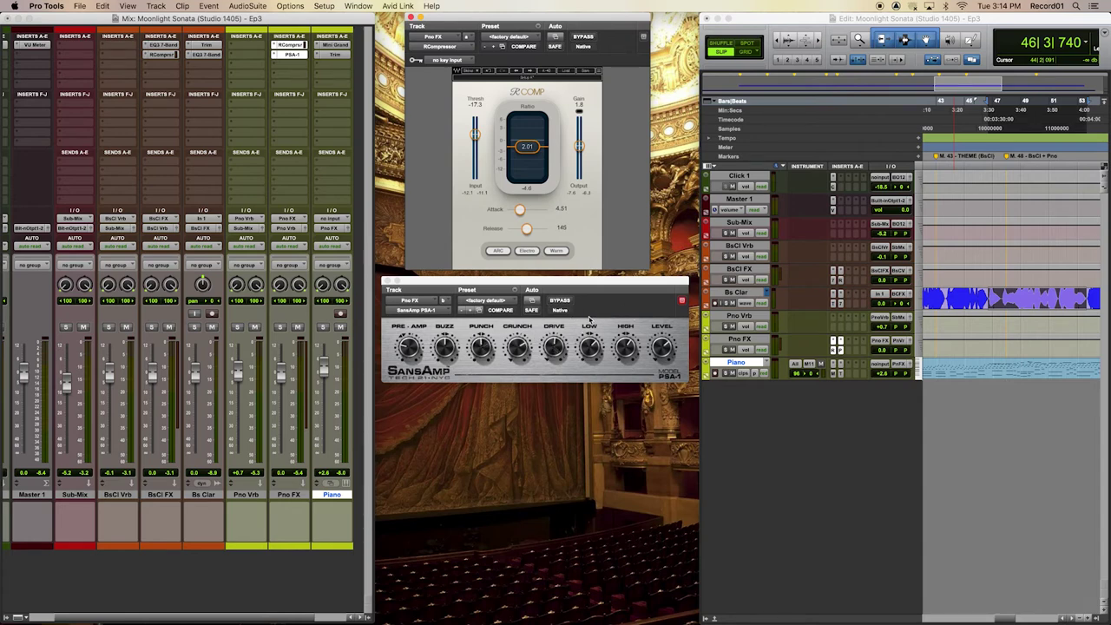
Mute the Bs Clar track and, during playback, adjust the SansAmp's Pre-Amp, Buzz, Crunch and Drive amounts on the piano
{"action": "left_click", "coordinate": [732, 303]}
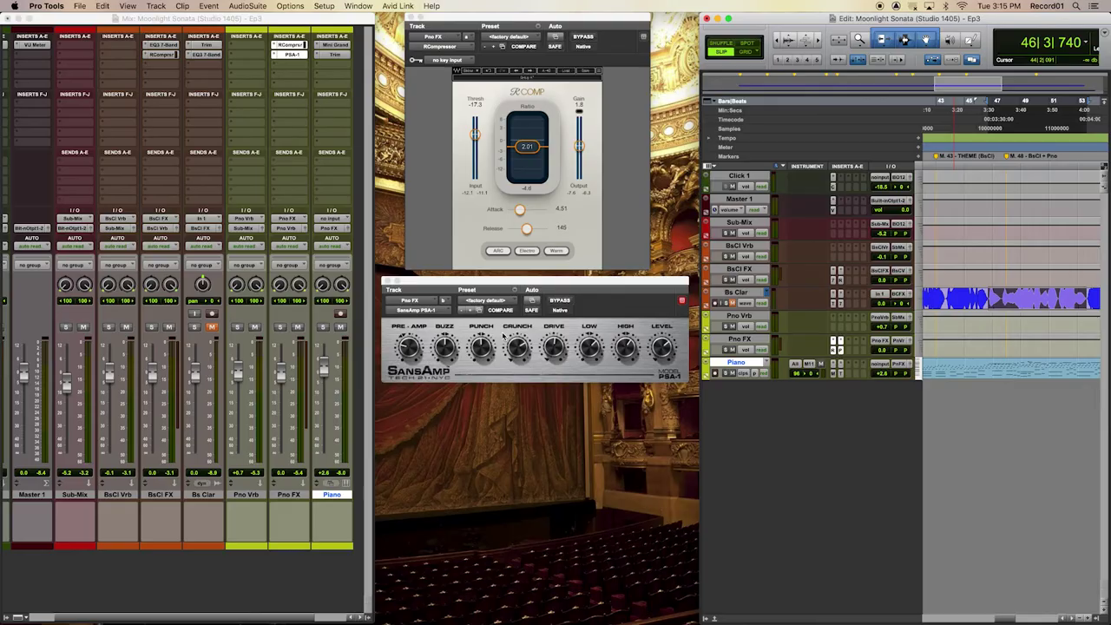
{"action": "key", "text": "space"}
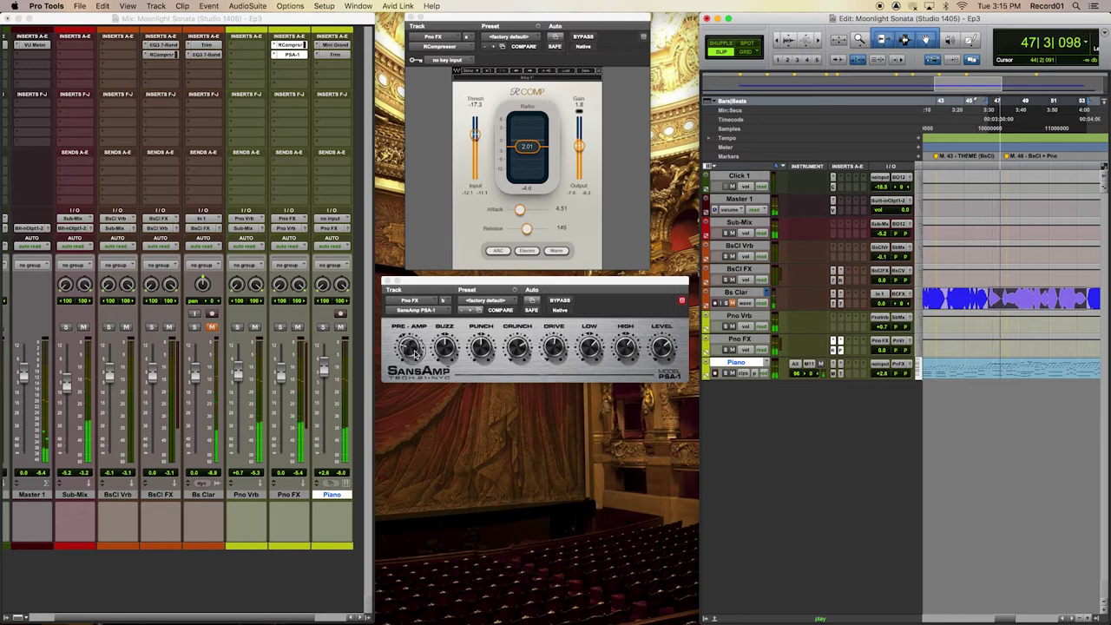
{"action": "left_click_drag", "start_coordinate": [415, 351], "coordinate": [423, 314]}
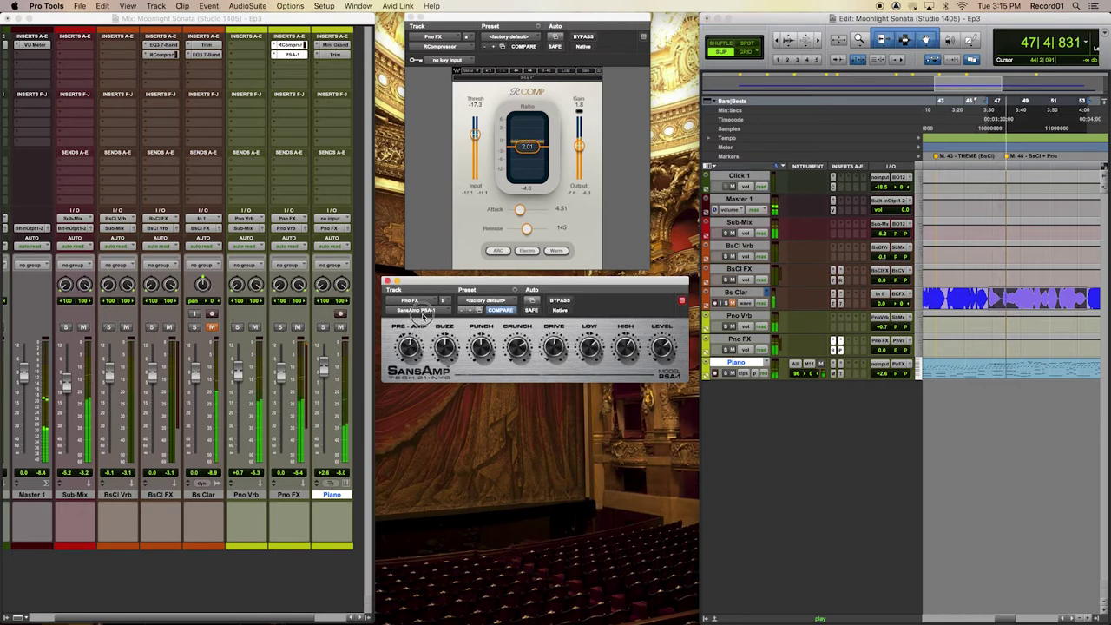
{"action": "left_click_drag", "start_coordinate": [445, 351], "coordinate": [476, 351]}
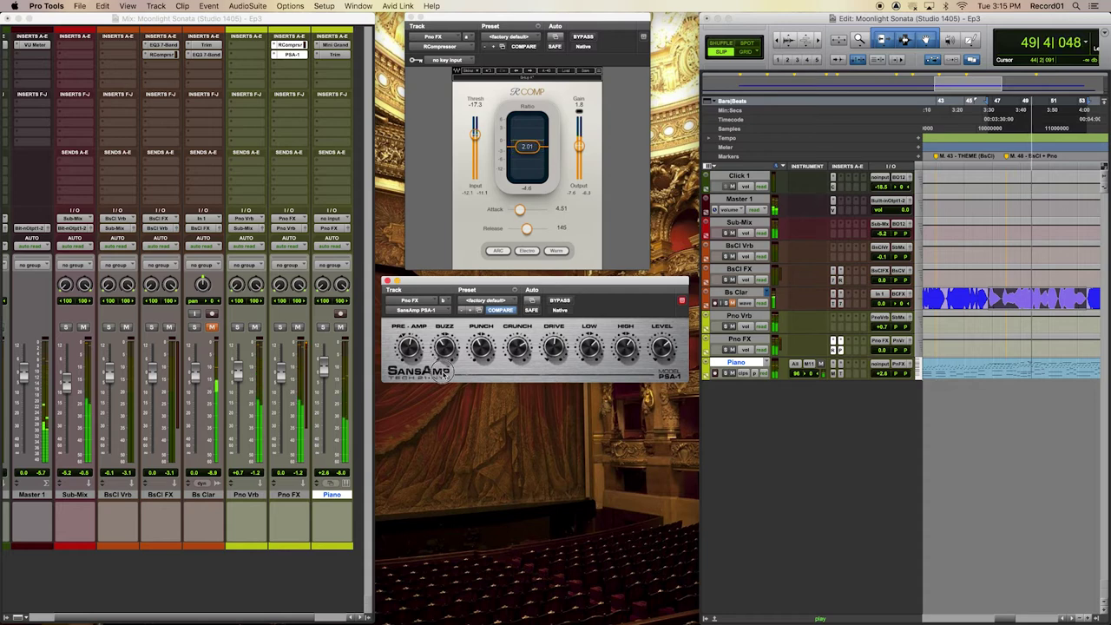
{"action": "left_click_drag", "start_coordinate": [522, 340], "coordinate": [512, 387]}
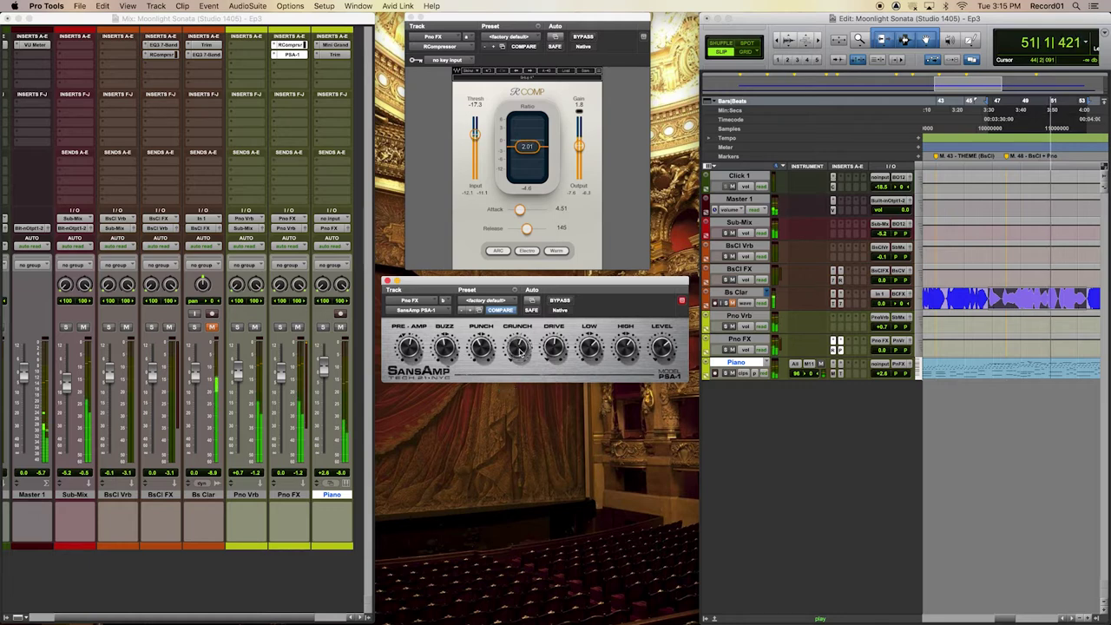
{"action": "left_click_drag", "start_coordinate": [555, 351], "coordinate": [561, 321]}
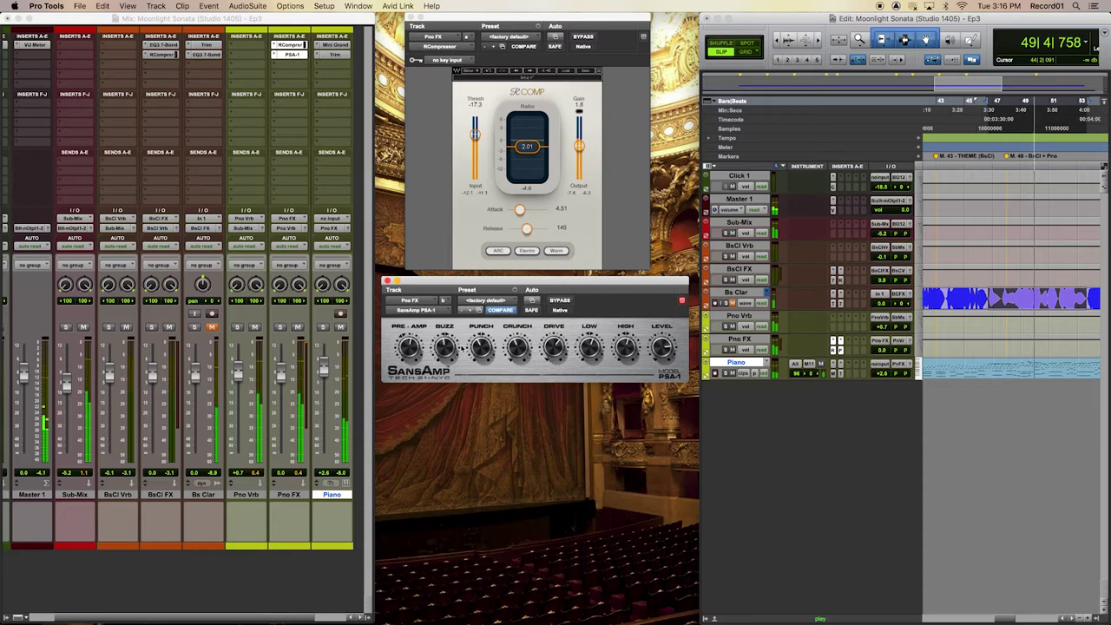
Compare the piano sound with the SansAmp bypassed and active during playback, leaving the effect active
{"action": "left_click", "coordinate": [554, 302]}
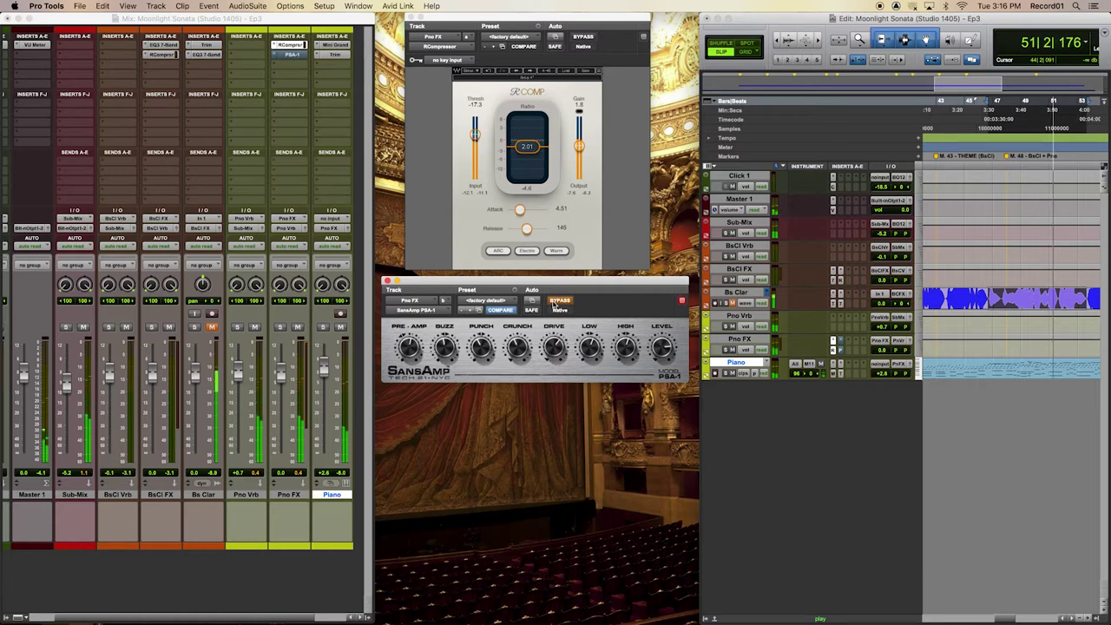
{"action": "left_click", "coordinate": [554, 302]}
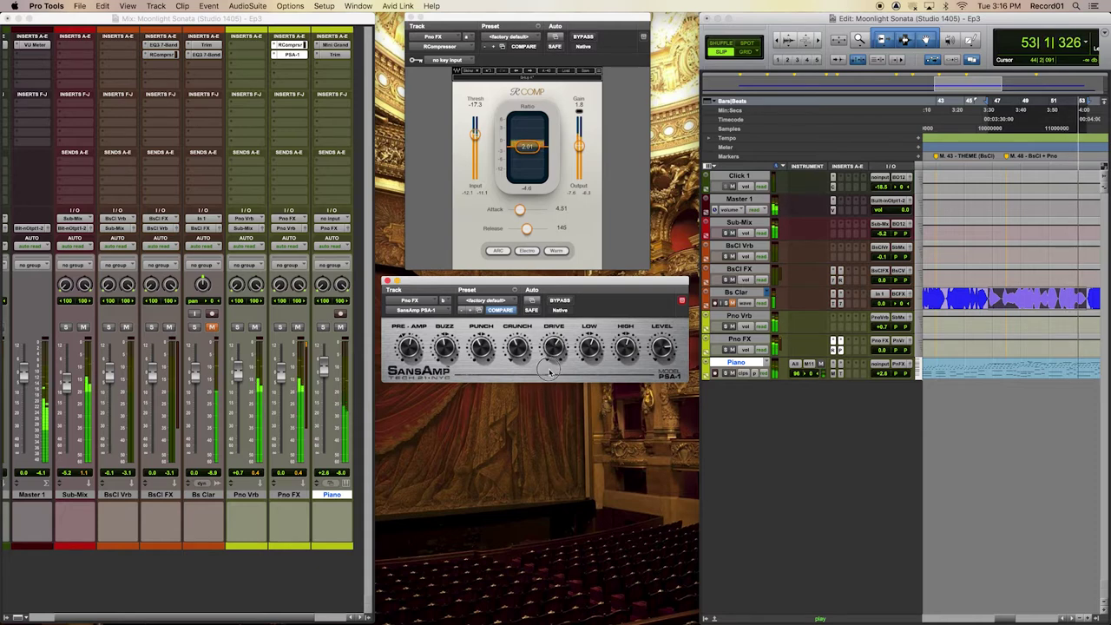
{"action": "left_click", "coordinate": [561, 302]}
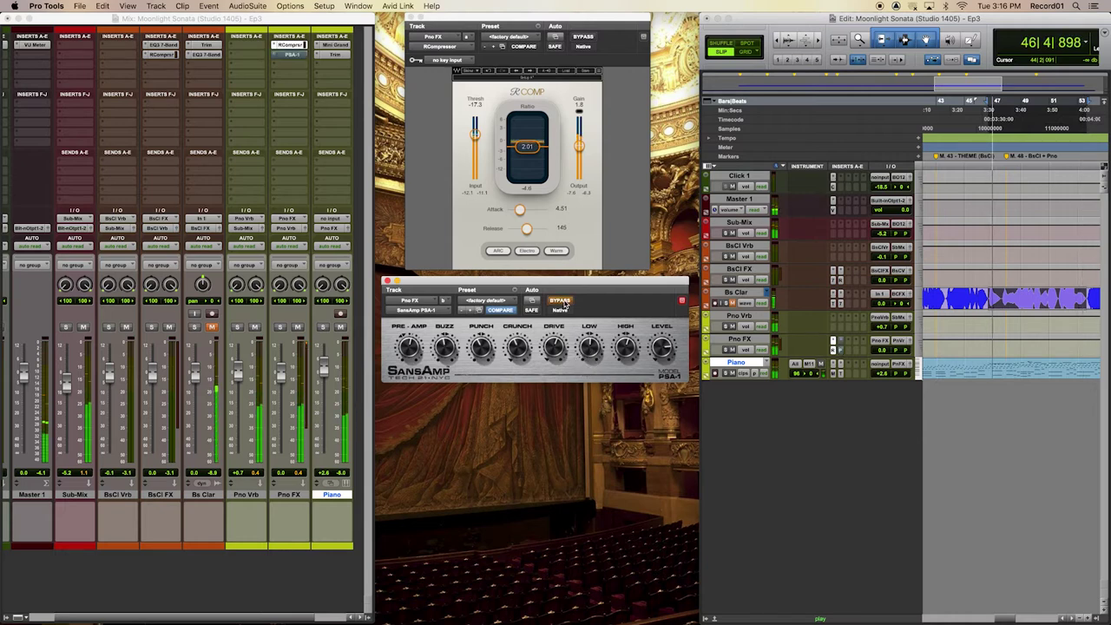
{"action": "left_click", "coordinate": [562, 302]}
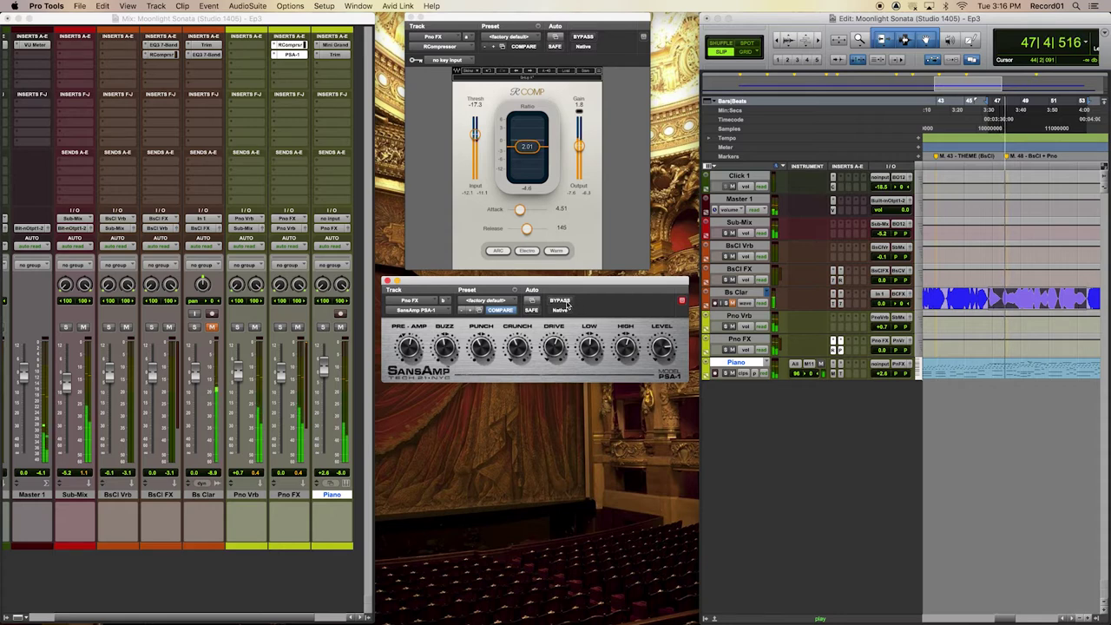
{"action": "left_click", "coordinate": [567, 304]}
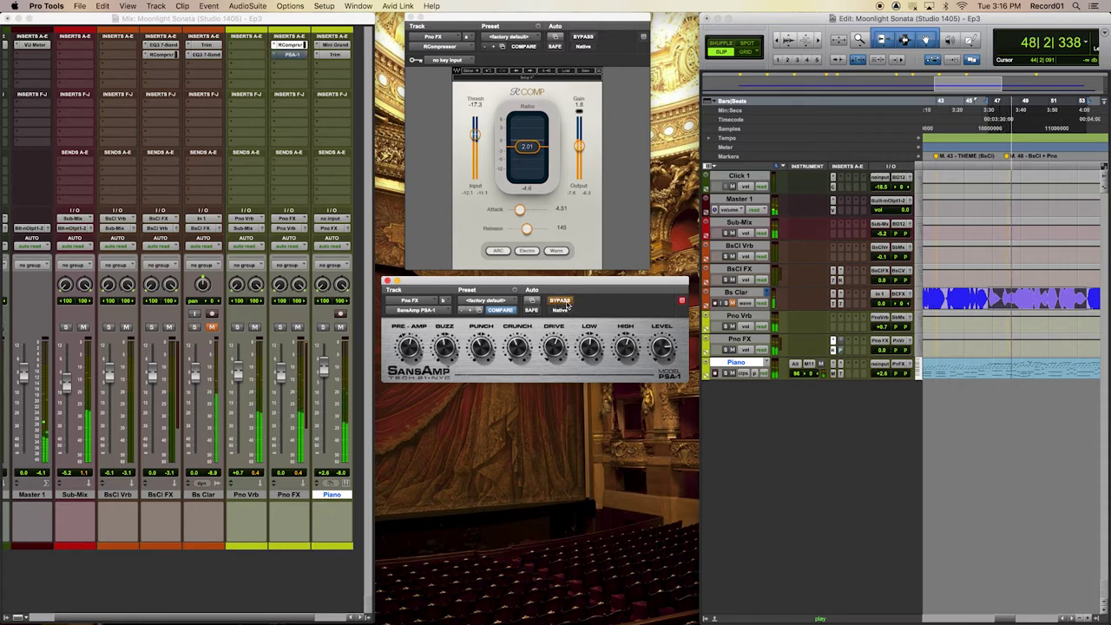
{"action": "left_click", "coordinate": [567, 303]}
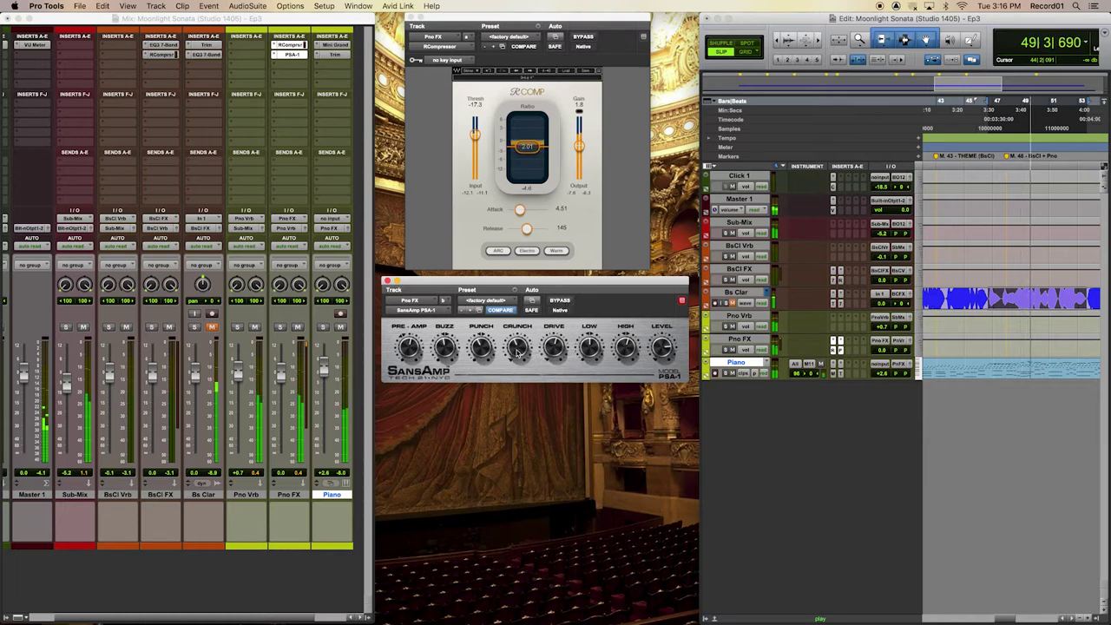
{"action": "left_click", "coordinate": [563, 304]}
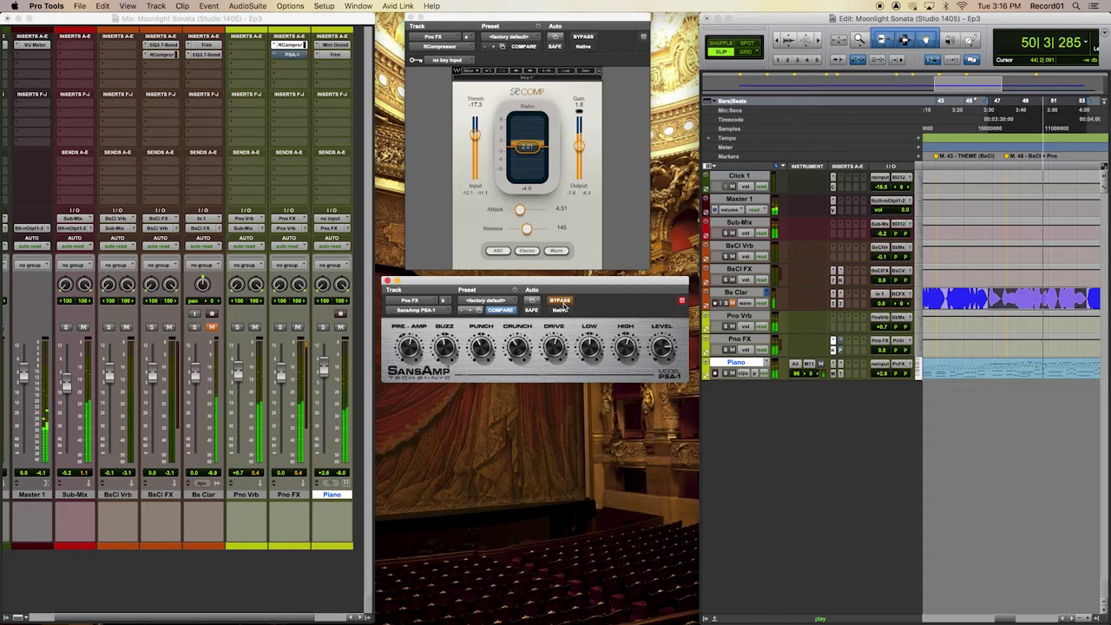
{"action": "left_click", "coordinate": [560, 302]}
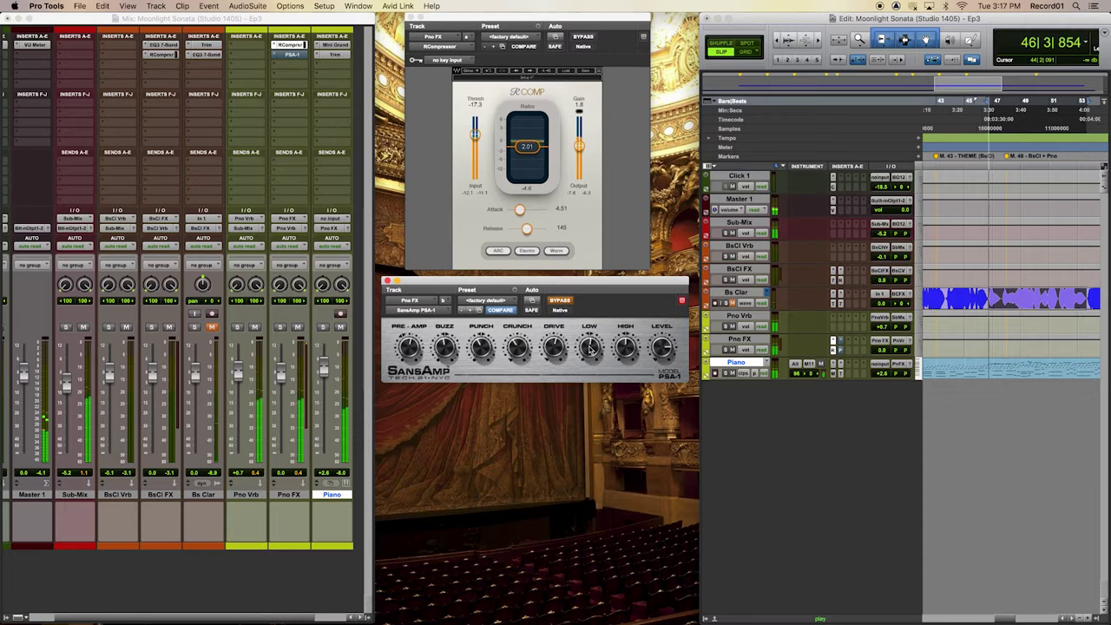
{"action": "left_click", "coordinate": [560, 302]}
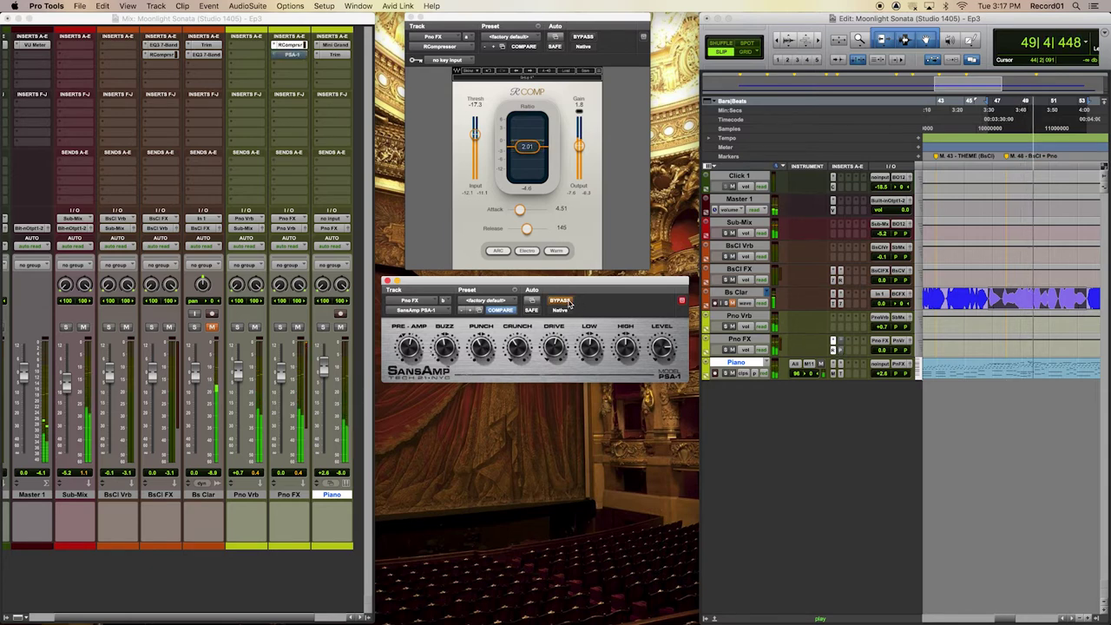
{"action": "left_click", "coordinate": [570, 303]}
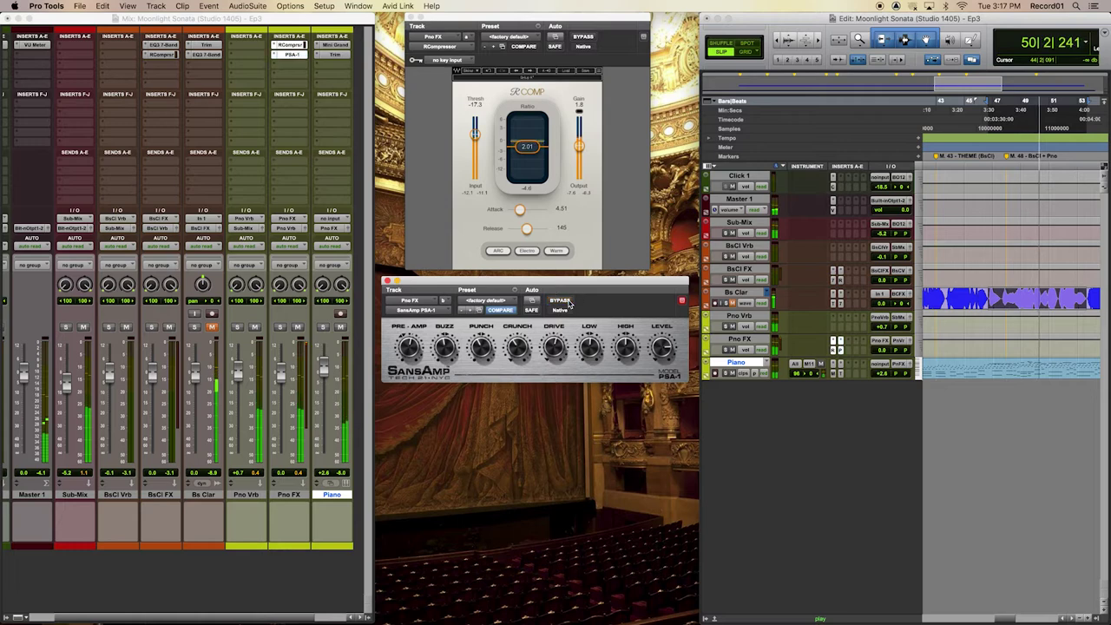
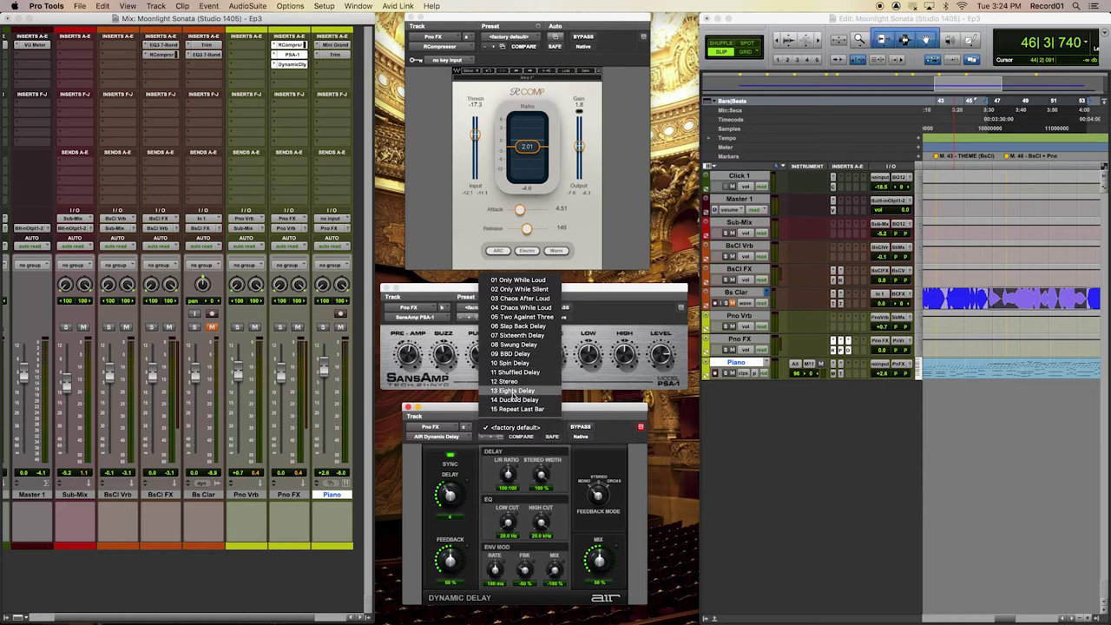
Load the 13 Eights Delay preset in the Pno FX track's AIR Dynamic Delay
{"action": "left_click", "coordinate": [544, 391]}
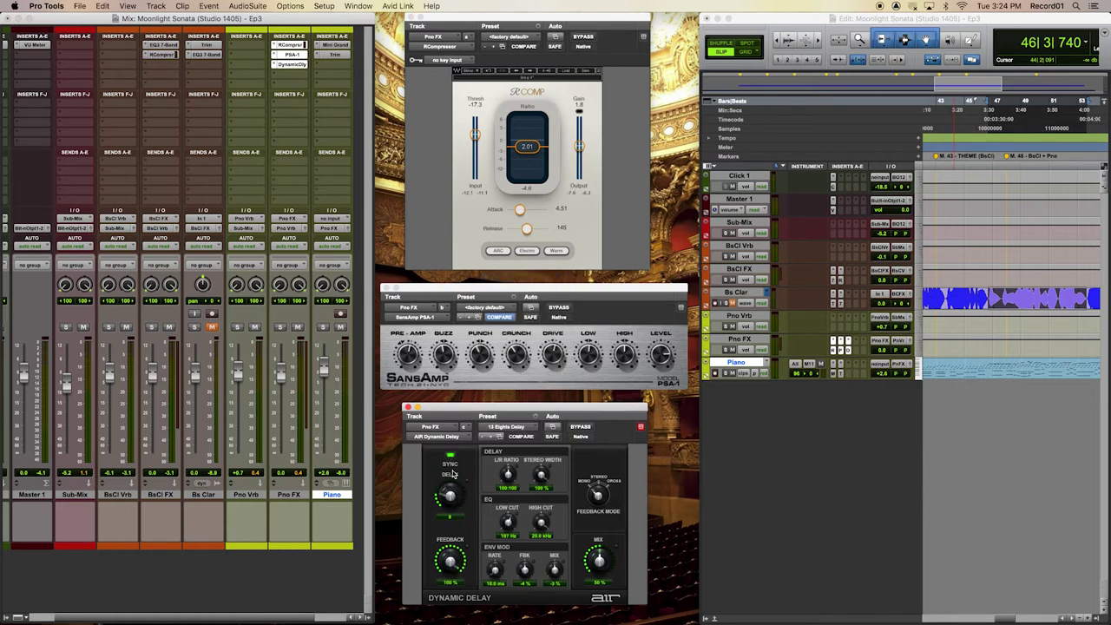
{"action": "scroll", "coordinate": [991, 240], "scroll_direction": "left", "scroll_amount": 20}
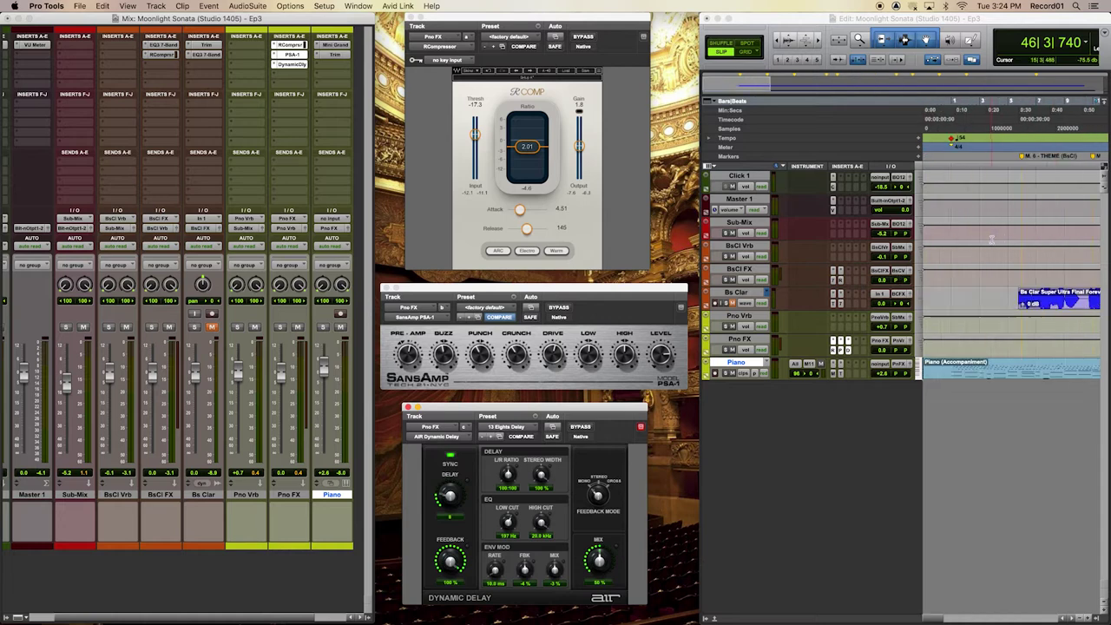
{"action": "scroll", "coordinate": [962, 164], "scroll_direction": "right", "scroll_amount": 20}
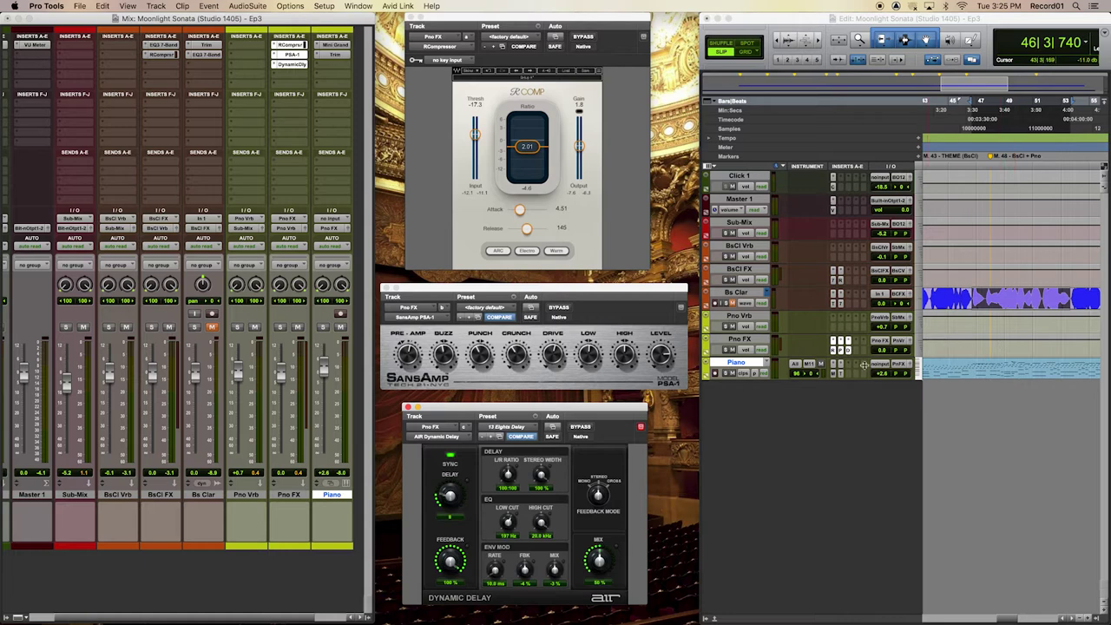
Play the passage and reduce the Dynamic Delay's mix and feedback to subtle amounts
{"action": "key", "text": "space"}
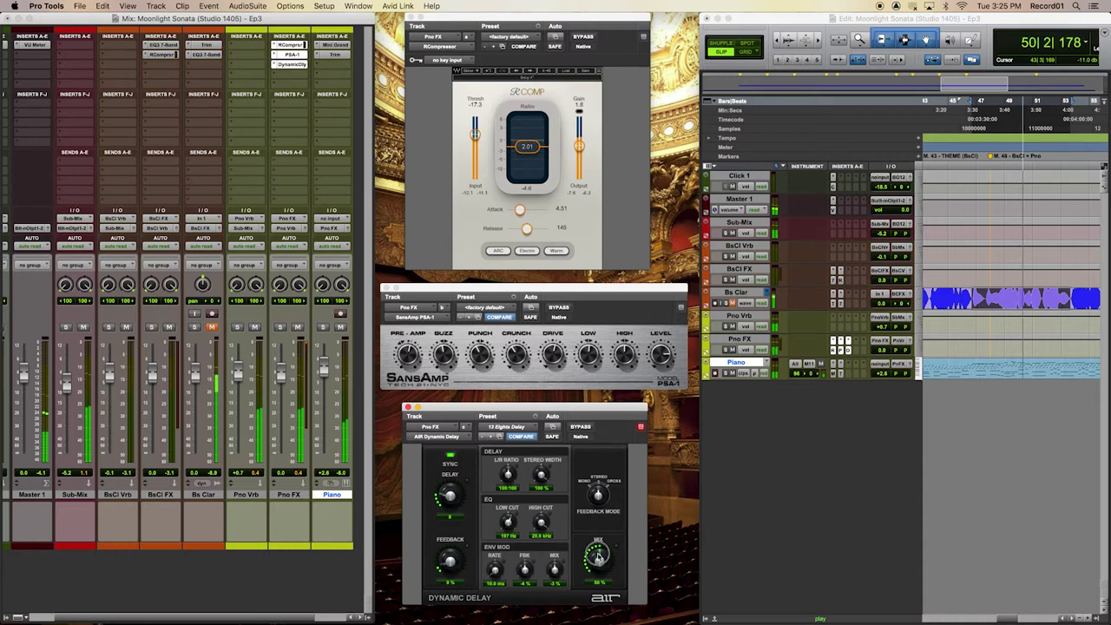
{"action": "left_click_drag", "start_coordinate": [598, 557], "coordinate": [592, 593]}
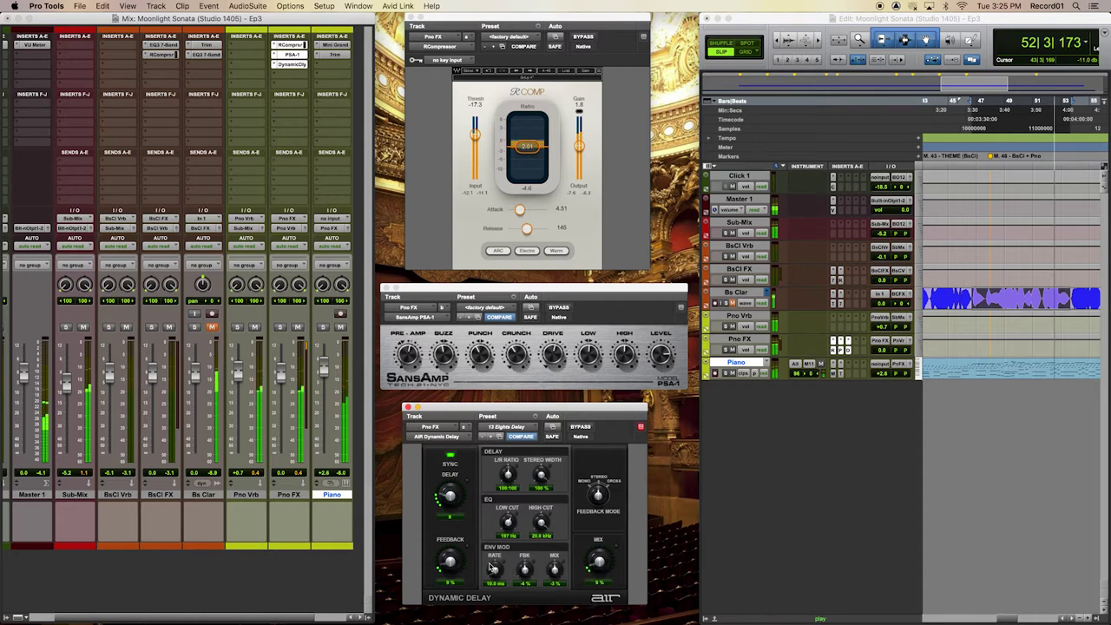
{"action": "left_click_drag", "start_coordinate": [451, 566], "coordinate": [456, 562]}
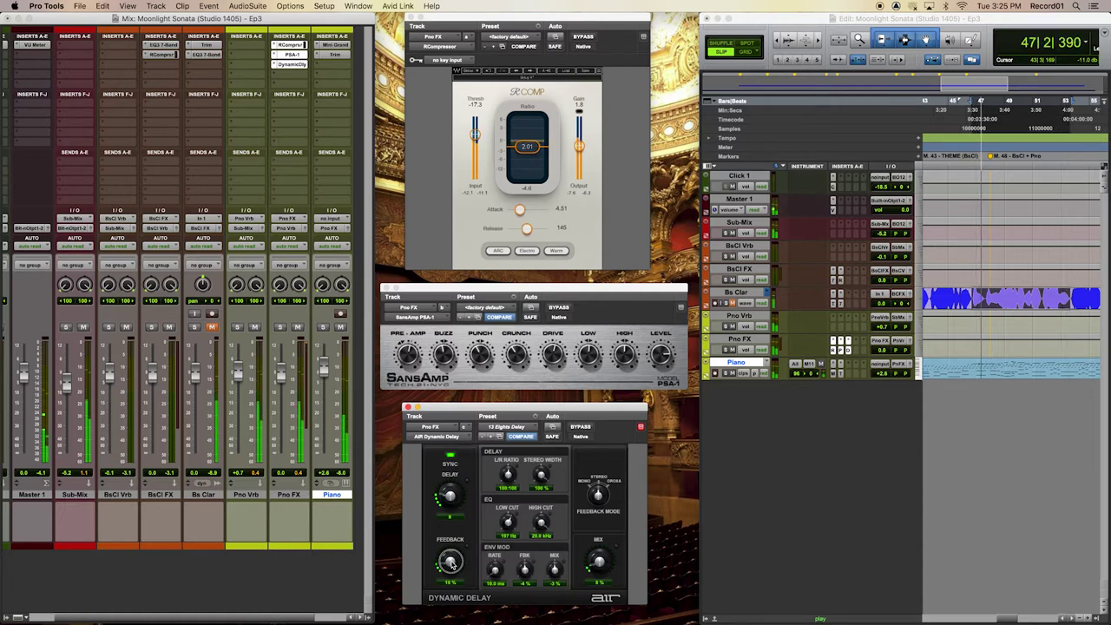
Compare the piano with the Dynamic Delay bypassed and active during playback, leaving the delay bypassed and closing its window
{"action": "left_click", "coordinate": [586, 429]}
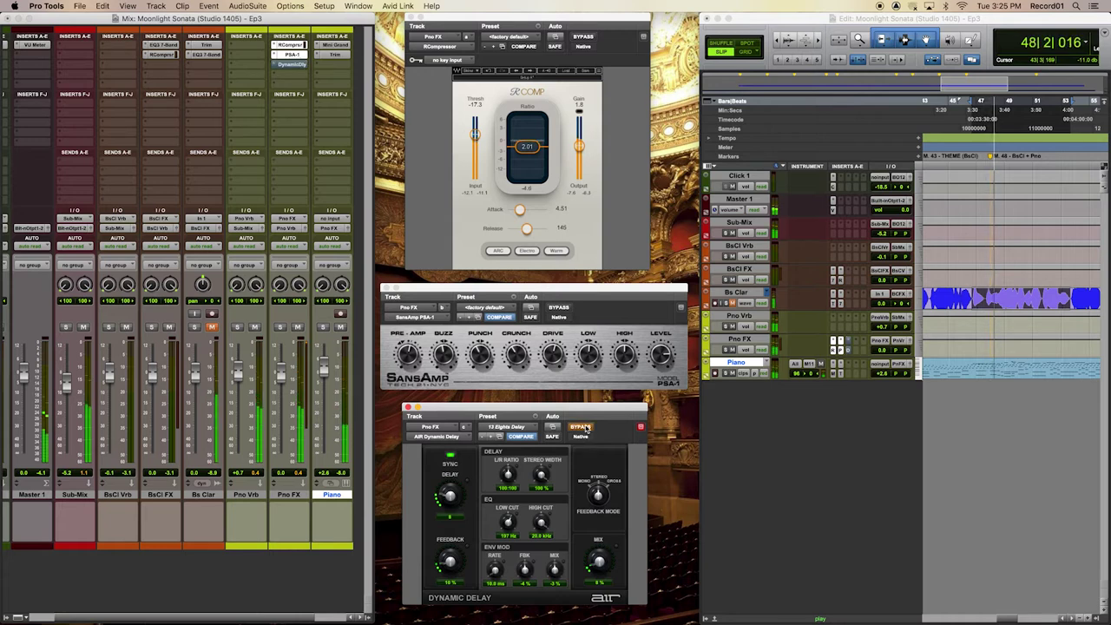
{"action": "left_click", "coordinate": [581, 427]}
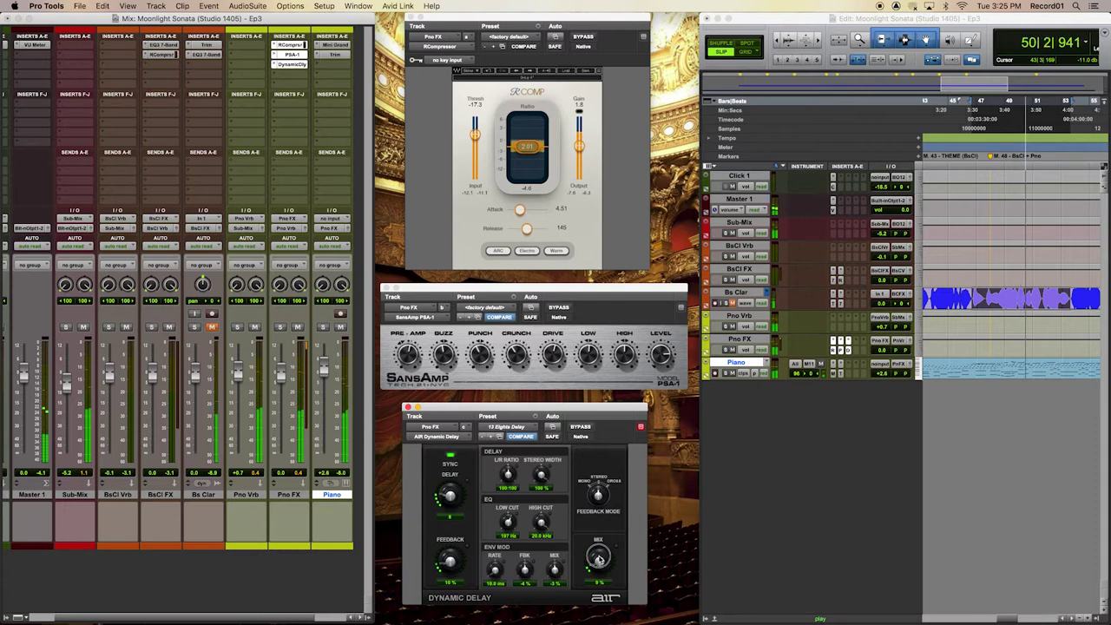
{"action": "left_click", "coordinate": [581, 427]}
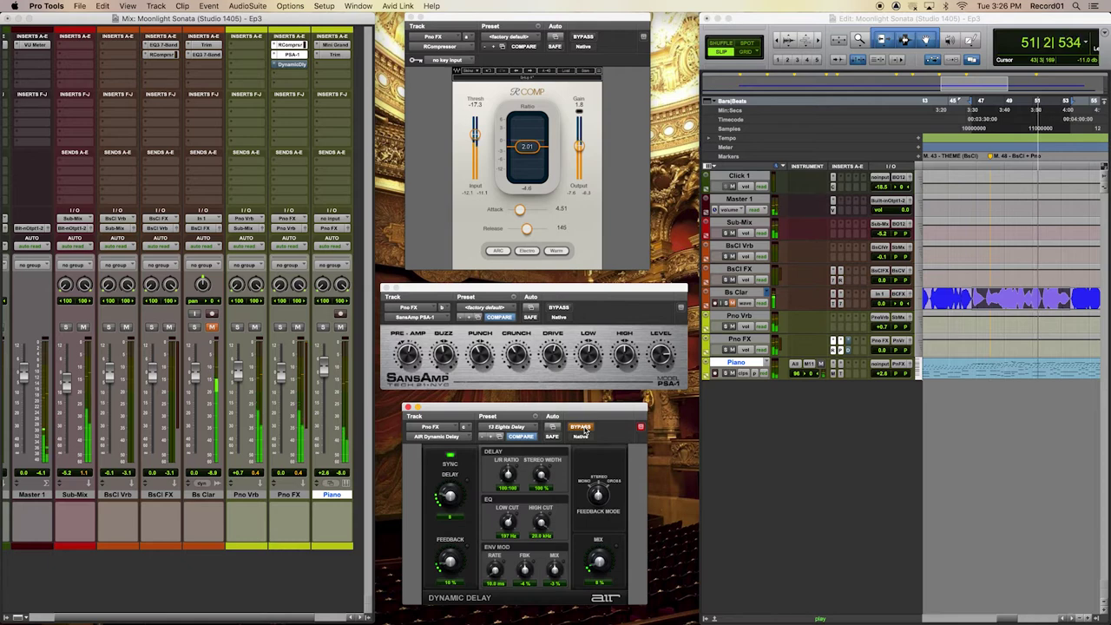
{"action": "left_click", "coordinate": [582, 427]}
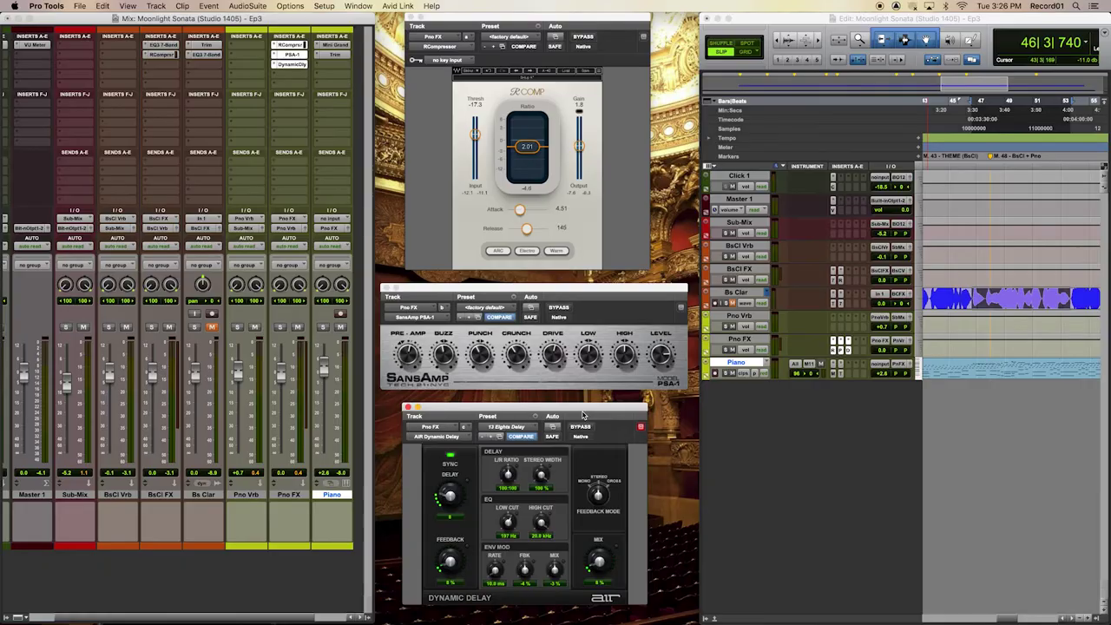
{"action": "left_click", "coordinate": [580, 428]}
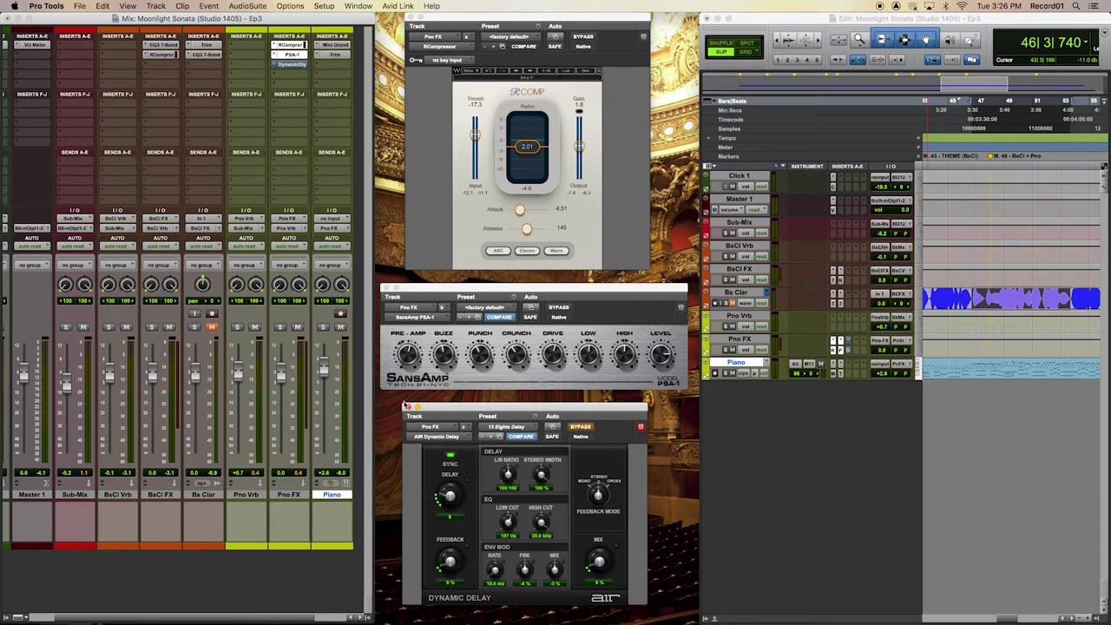
{"action": "left_click", "coordinate": [408, 407]}
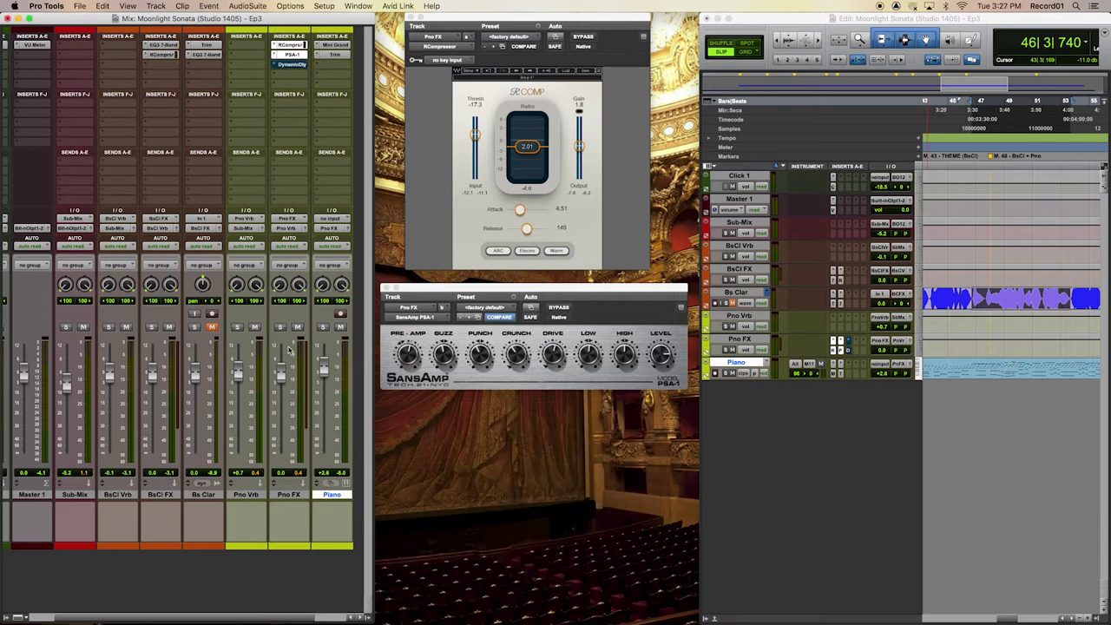
Insert the stereo Space reverb on the Pno Vrb track and close the RCompressor and SansAmp windows
{"action": "left_click", "coordinate": [244, 50]}
{"action": "mouse_move", "coordinate": [293, 50]}
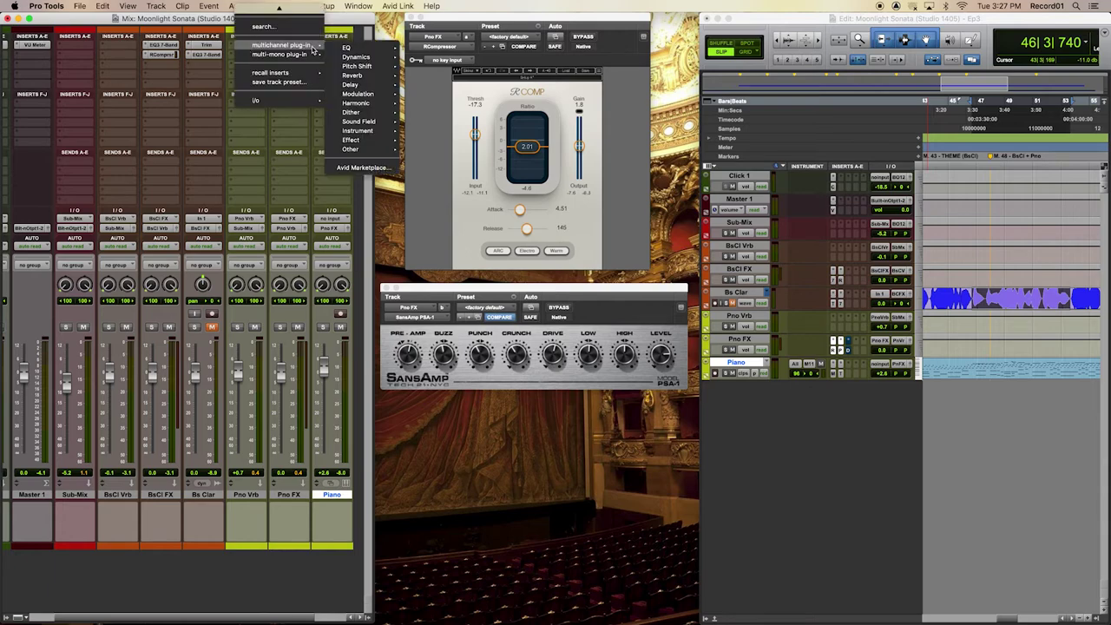
{"action": "mouse_move", "coordinate": [369, 80]}
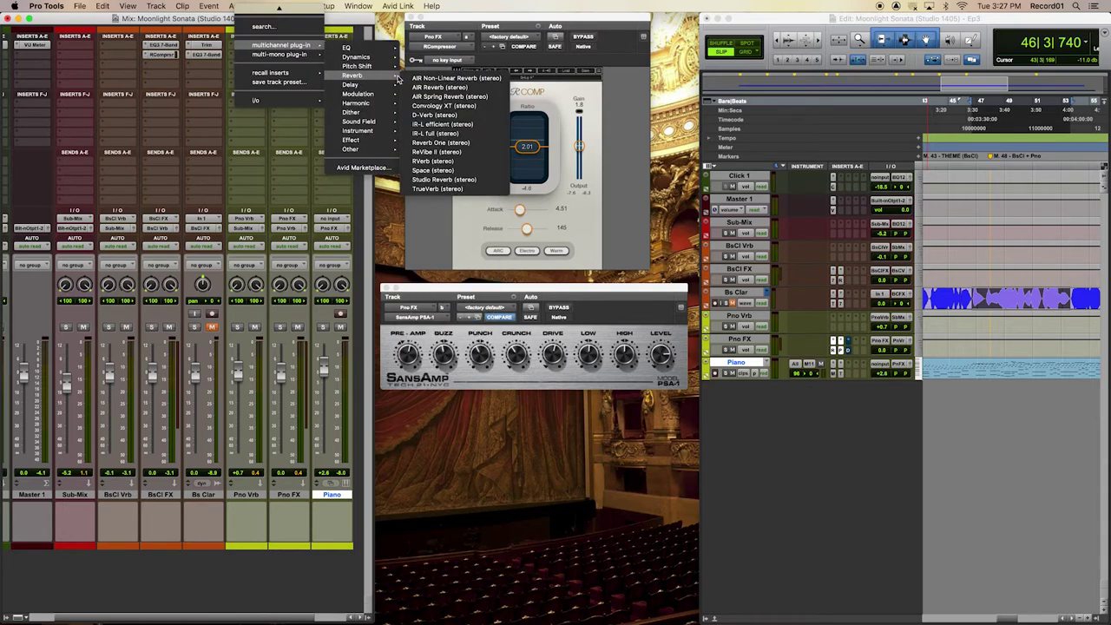
{"action": "left_click", "coordinate": [484, 176]}
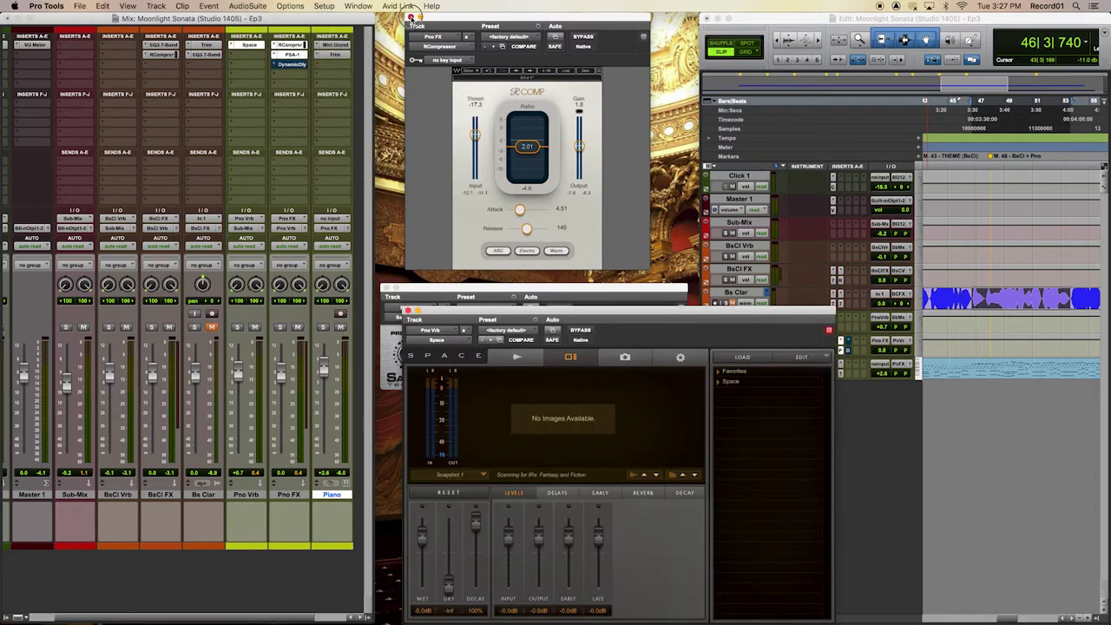
{"action": "left_click", "coordinate": [412, 17]}
{"action": "left_click", "coordinate": [388, 286]}
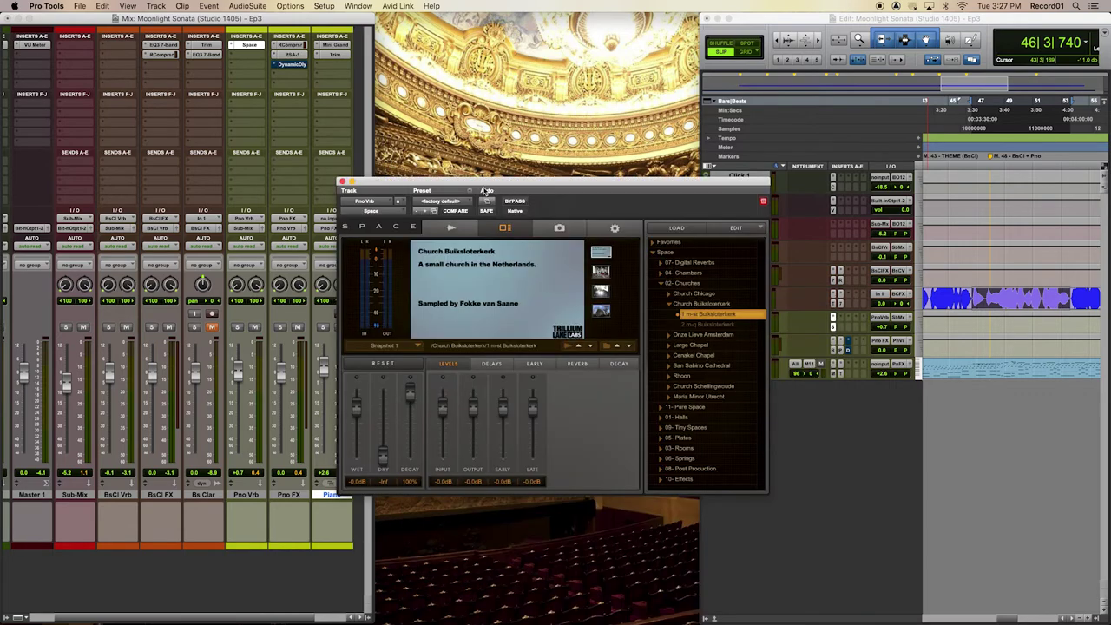
{"action": "left_click_drag", "start_coordinate": [482, 183], "coordinate": [485, 52]}
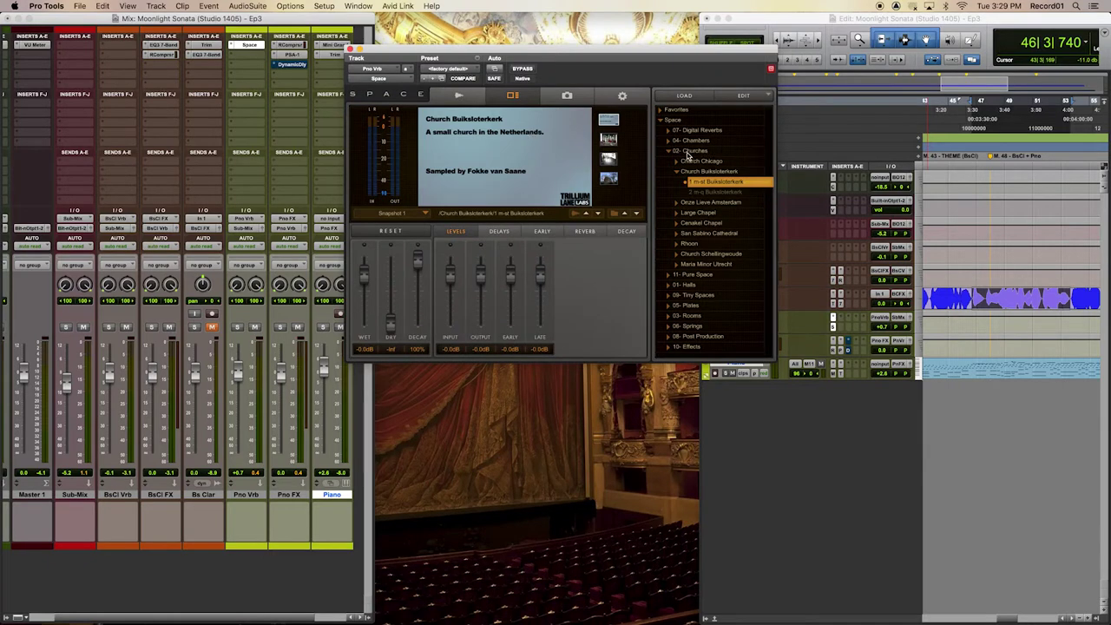
Load the 3 st-st Concertgebouw Front impulse response from Space's 01- Halls category
{"action": "left_click", "coordinate": [670, 153]}
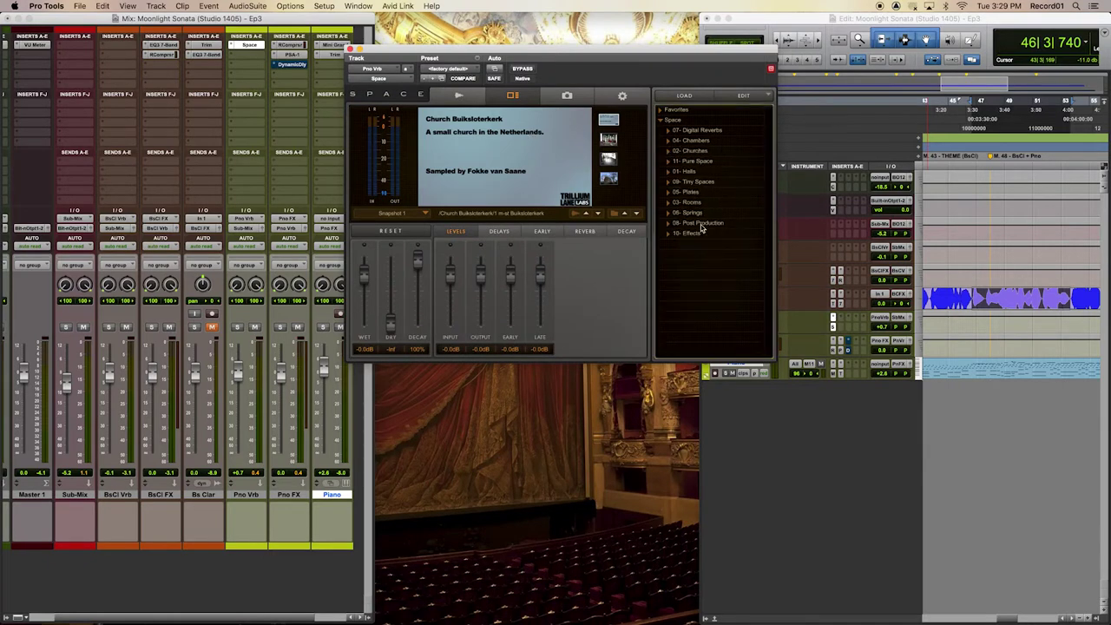
{"action": "left_click", "coordinate": [691, 172]}
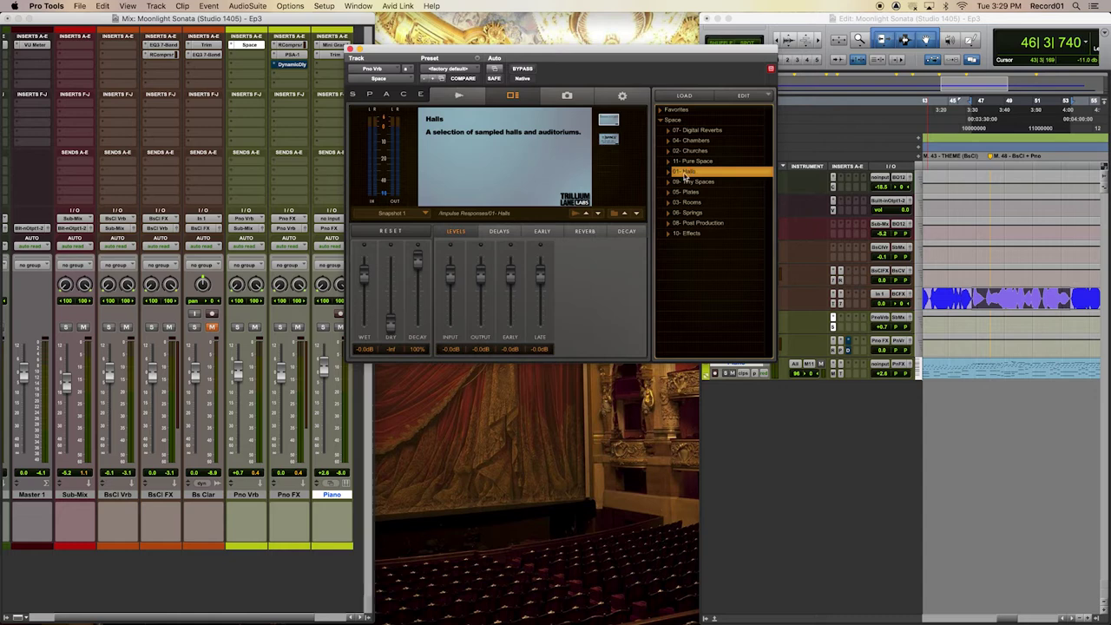
{"action": "left_click", "coordinate": [670, 172]}
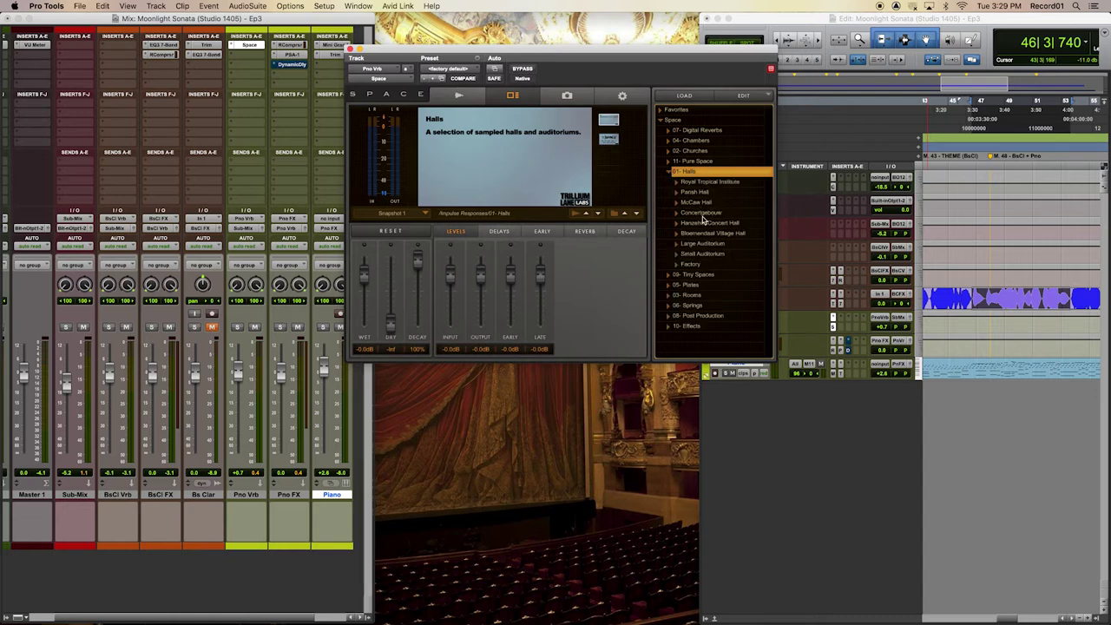
{"action": "left_click", "coordinate": [676, 214]}
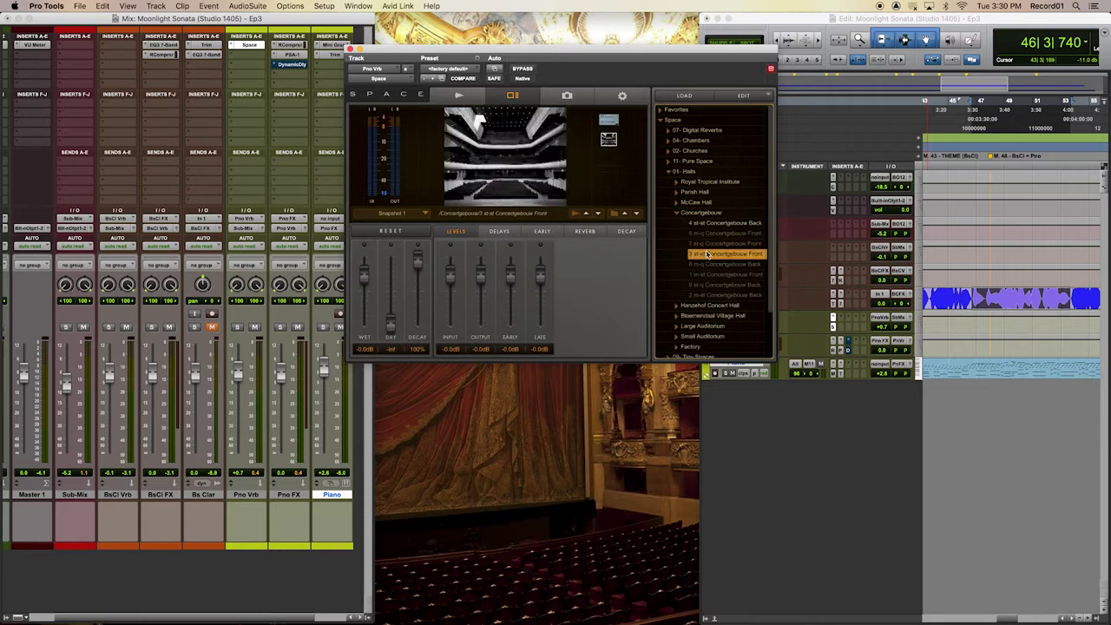
{"action": "left_click", "coordinate": [608, 142]}
{"action": "left_click_drag", "start_coordinate": [445, 54], "coordinate": [466, 23]}
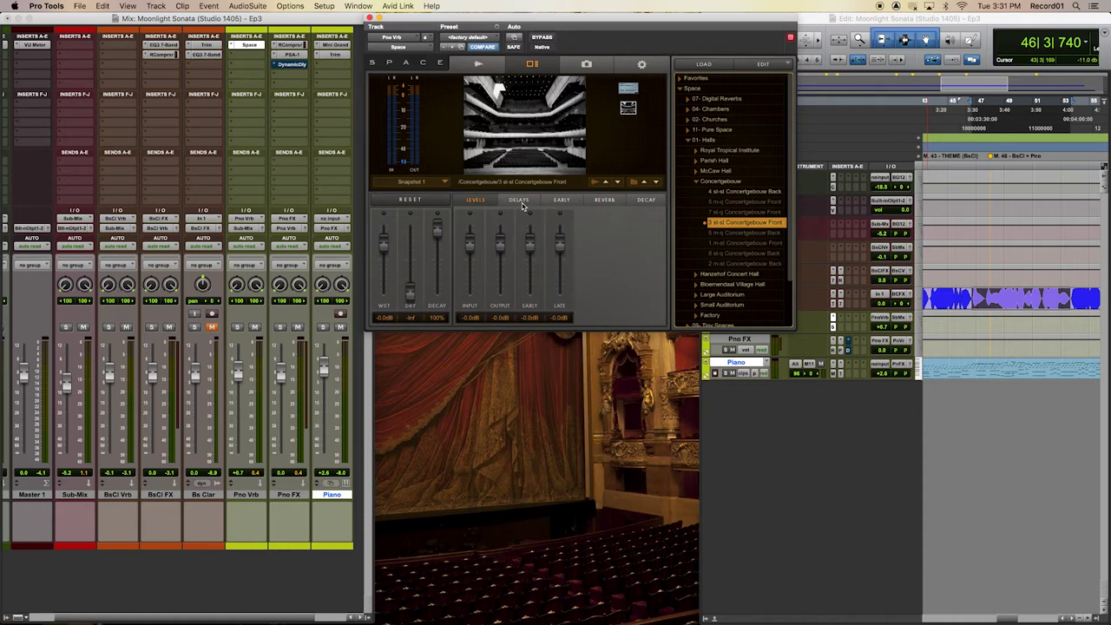
Review Space's Decay, Reverb, Early and Delays parameters, returning to Levels
{"action": "left_click", "coordinate": [646, 201]}
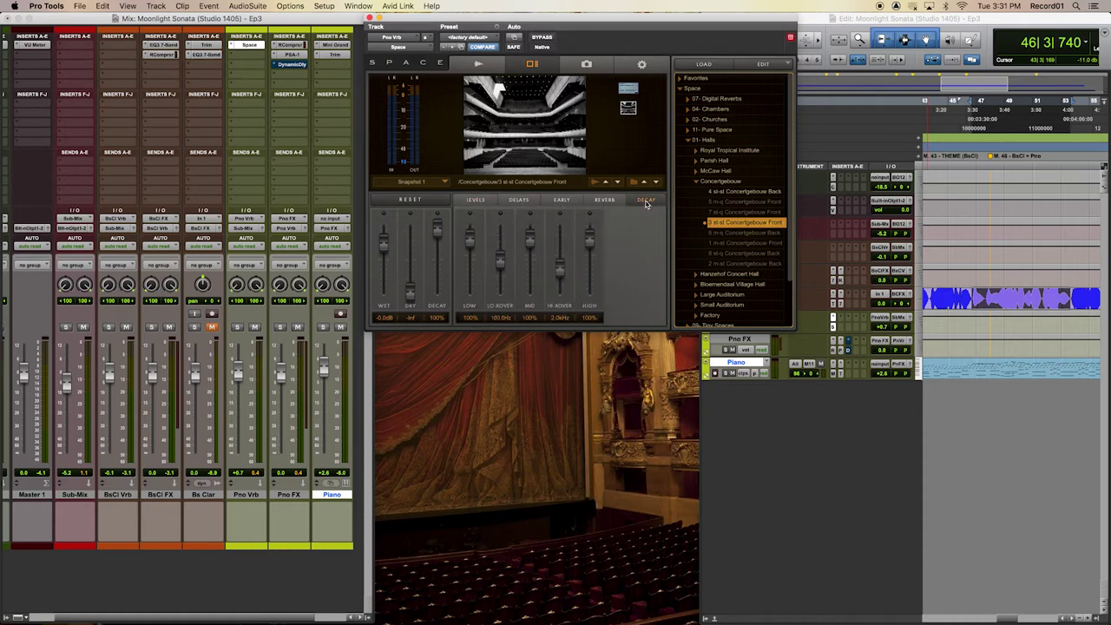
{"action": "left_click", "coordinate": [604, 201]}
{"action": "left_click", "coordinate": [561, 200]}
{"action": "left_click", "coordinate": [518, 201]}
{"action": "left_click", "coordinate": [476, 200]}
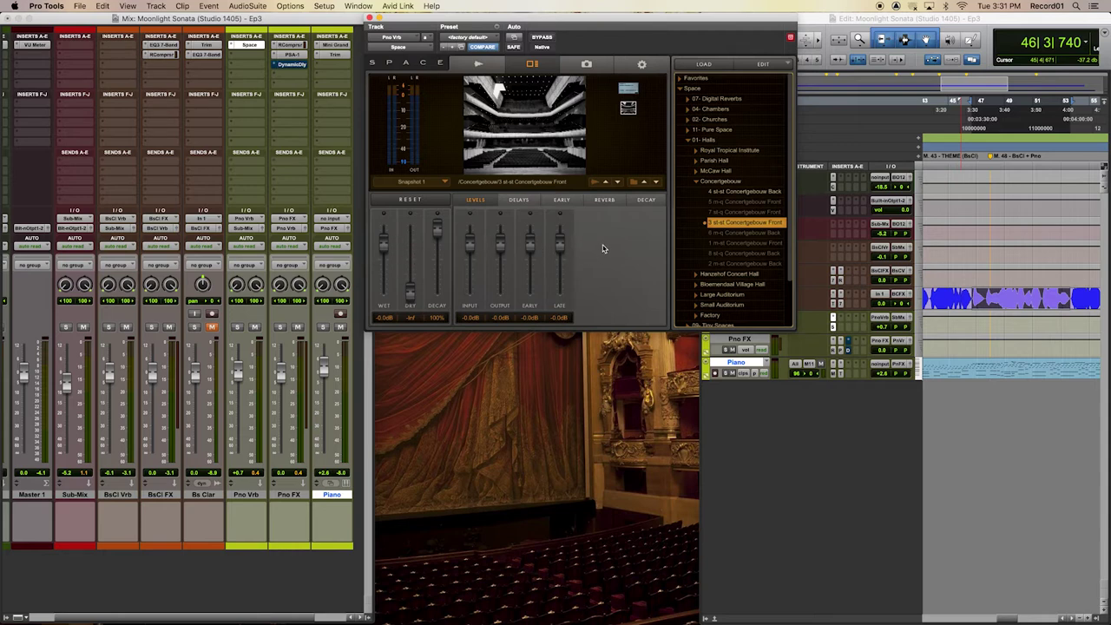
During playback, set Space's wet level to about -4.9 dB, dry to -3.6 dB and decay to 82%, and slightly lower the late level
{"action": "key", "text": "space"}
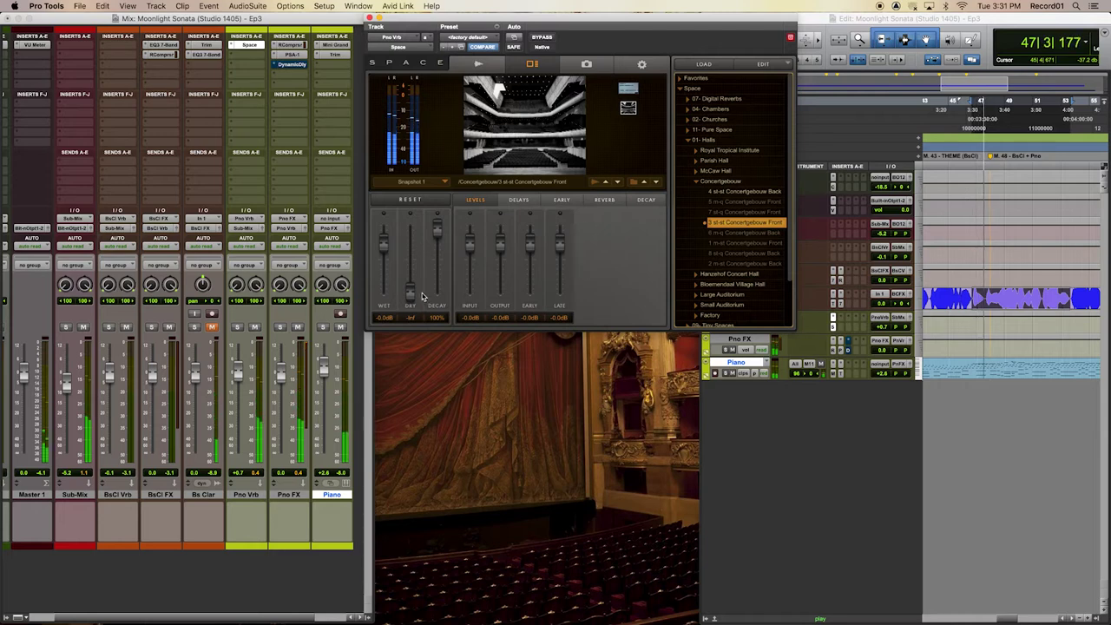
{"action": "left_click_drag", "start_coordinate": [409, 296], "coordinate": [382, 255]}
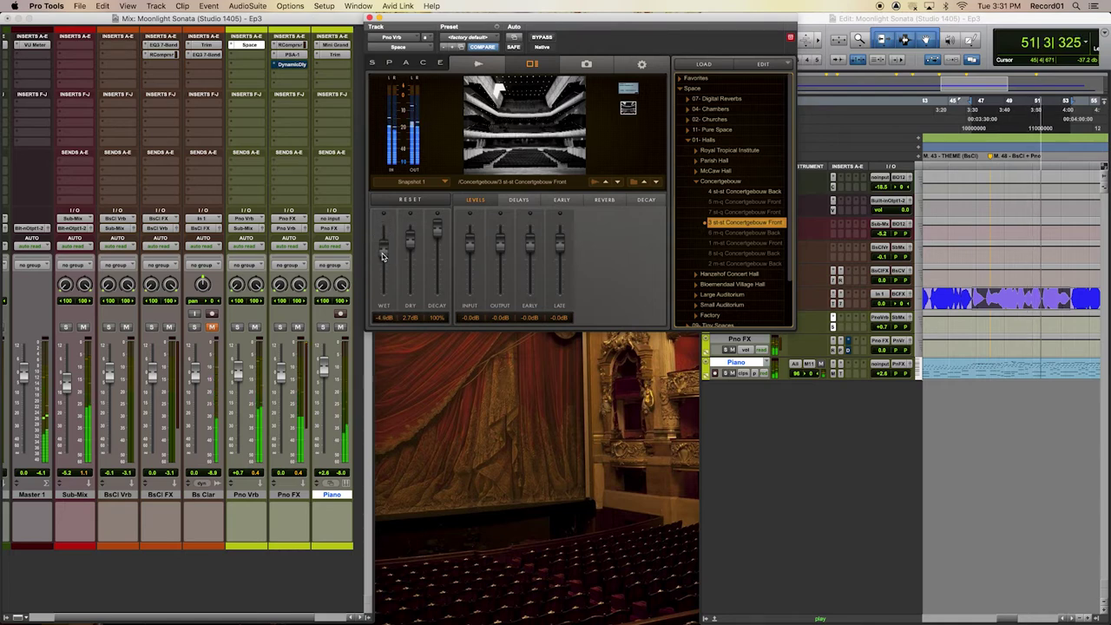
{"action": "left_click_drag", "start_coordinate": [437, 228], "coordinate": [418, 252]}
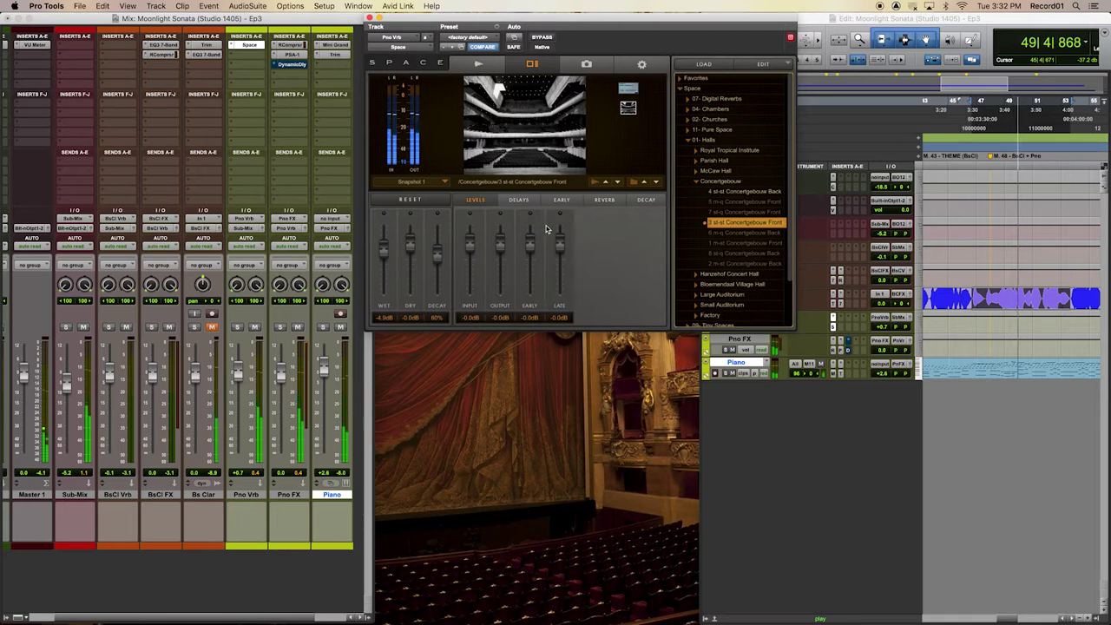
{"action": "mouse_move", "coordinate": [560, 243]}
{"action": "left_mouse_down"}
{"action": "mouse_move", "coordinate": [561, 228]}
{"action": "mouse_move", "coordinate": [561, 244]}
{"action": "mouse_move", "coordinate": [530, 247]}
{"action": "mouse_move", "coordinate": [534, 230]}
{"action": "mouse_move", "coordinate": [530, 253]}
{"action": "mouse_move", "coordinate": [562, 248]}
{"action": "left_mouse_up"}
{"action": "left_click_drag", "start_coordinate": [410, 242], "coordinate": [436, 250]}
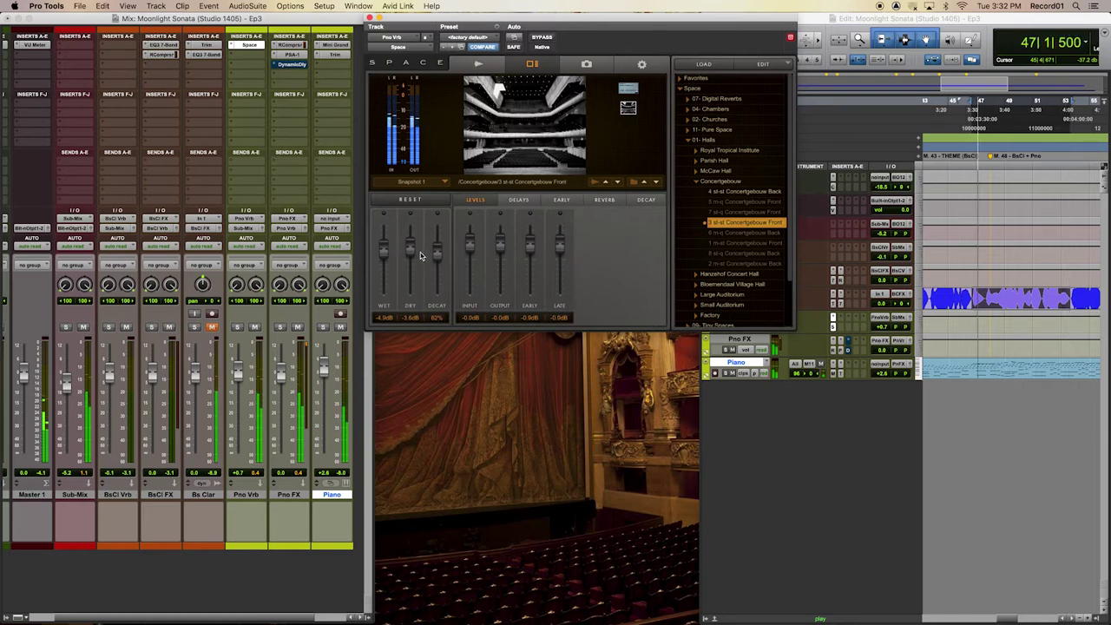
Compare the piano with Space bypassed and active, setting wet to about -7.1 dB, dry to 0.0 dB and decay to 87%
{"action": "left_click", "coordinate": [538, 38]}
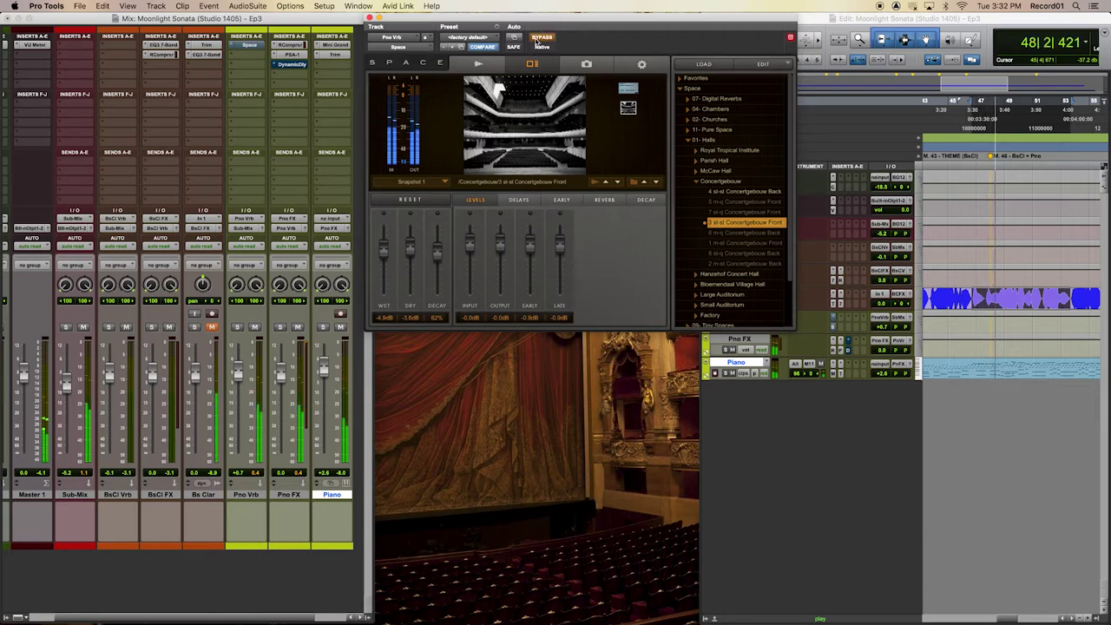
{"action": "left_click", "coordinate": [539, 39]}
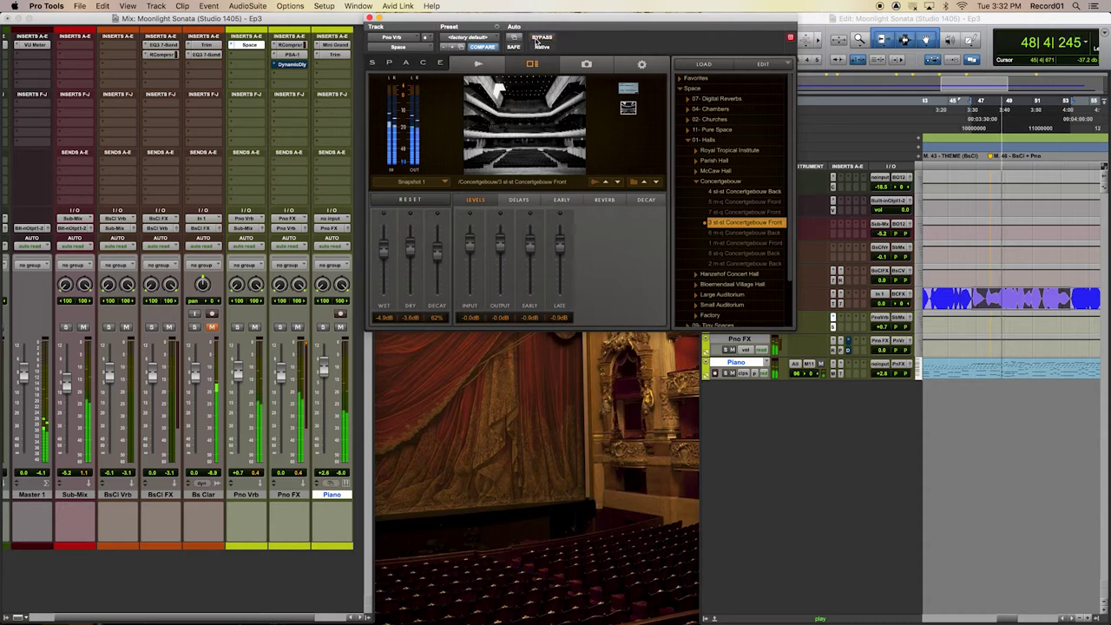
{"action": "left_click_drag", "start_coordinate": [385, 255], "coordinate": [435, 252]}
{"action": "left_click", "coordinate": [542, 38]}
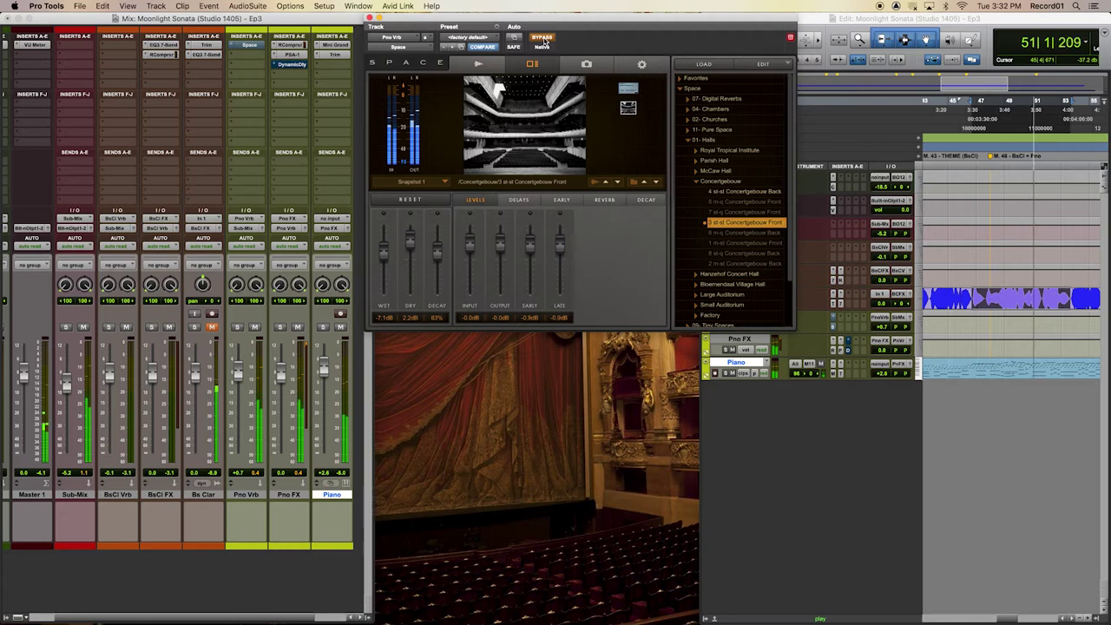
{"action": "left_click", "coordinate": [543, 38]}
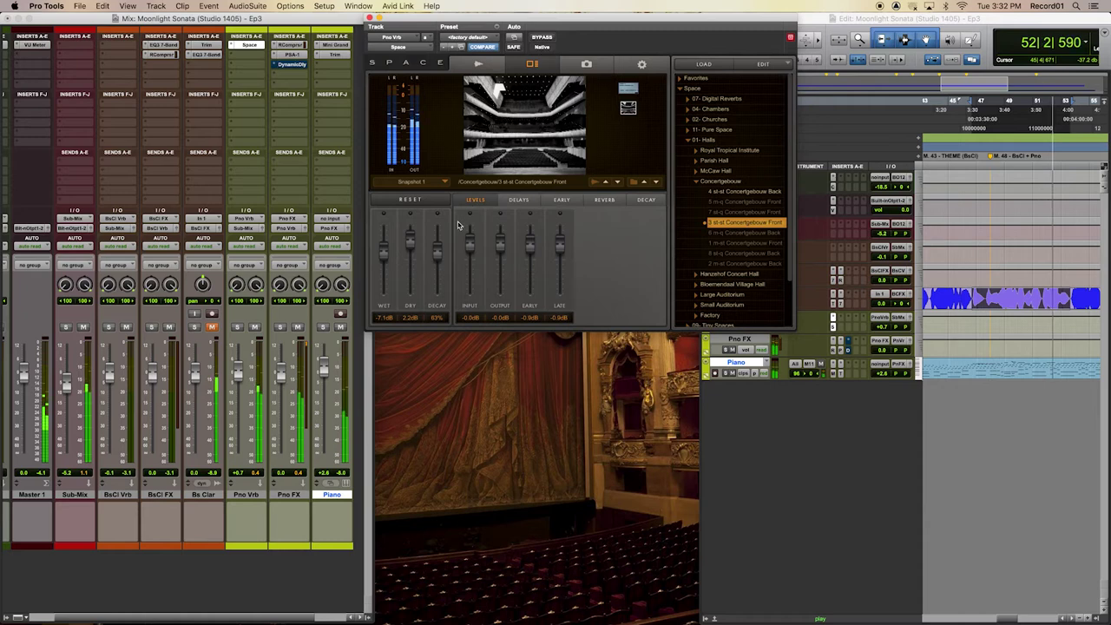
{"action": "left_click_drag", "start_coordinate": [410, 243], "coordinate": [439, 252]}
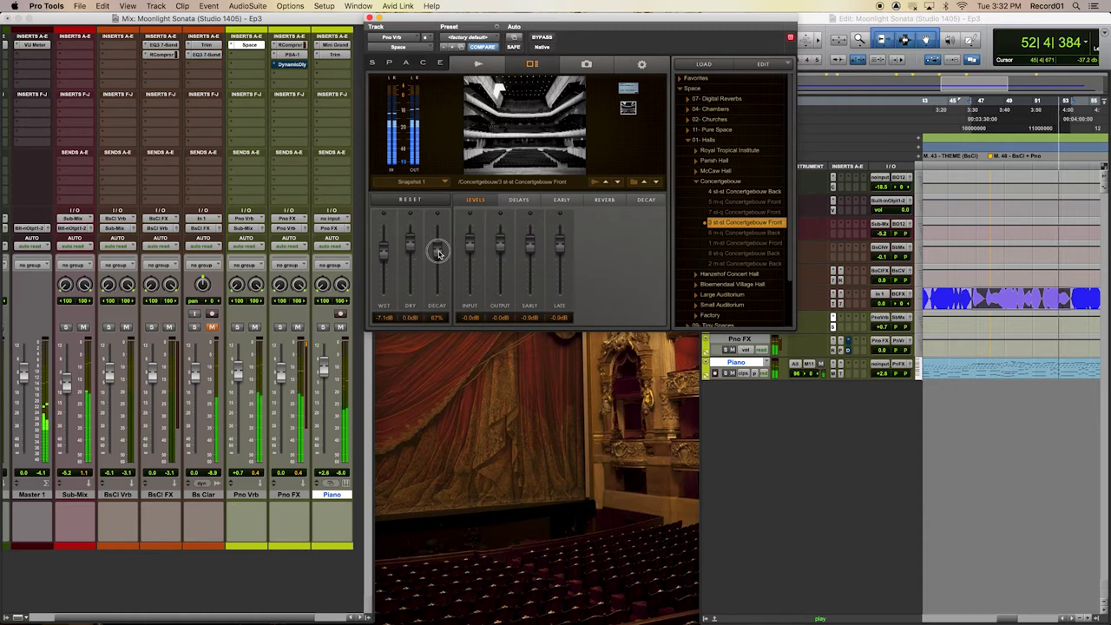
Reopen the piano's SansAmp and, during playback, fine-tune its Low control and raise the Pno FX fader to +3.3 dB
{"action": "left_click", "coordinate": [300, 56]}
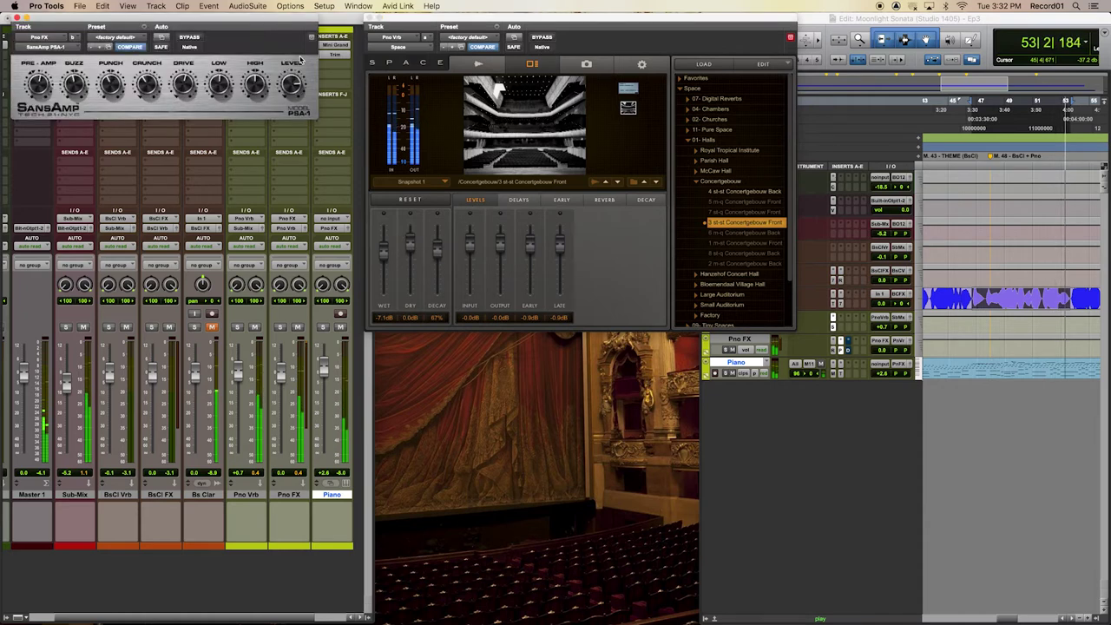
{"action": "left_click_drag", "start_coordinate": [236, 19], "coordinate": [601, 346]}
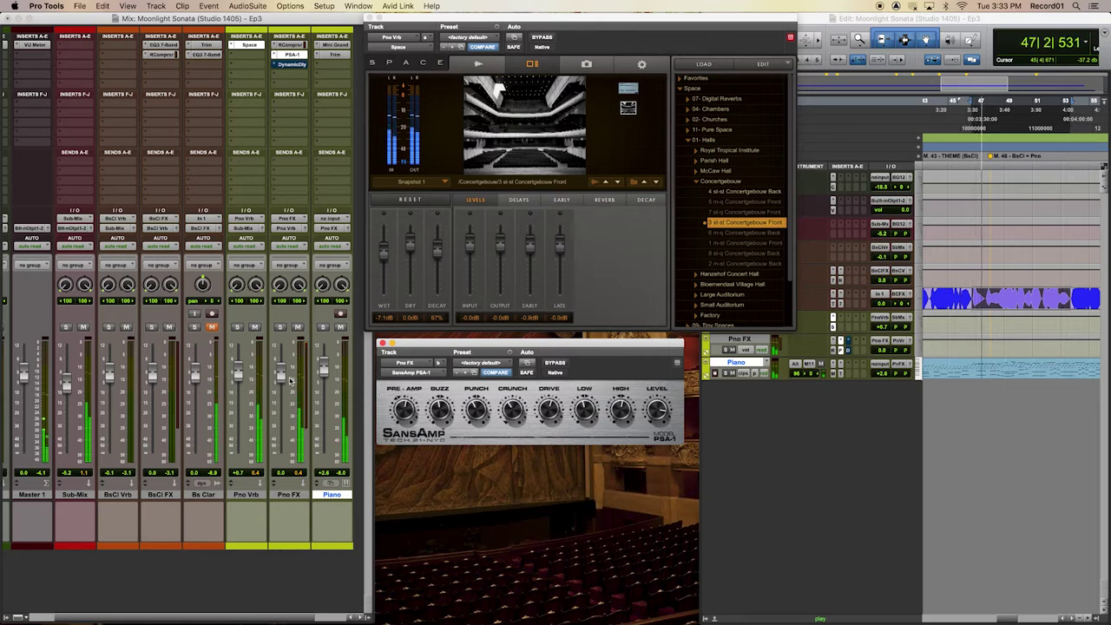
{"action": "left_click_drag", "start_coordinate": [280, 382], "coordinate": [280, 376]}
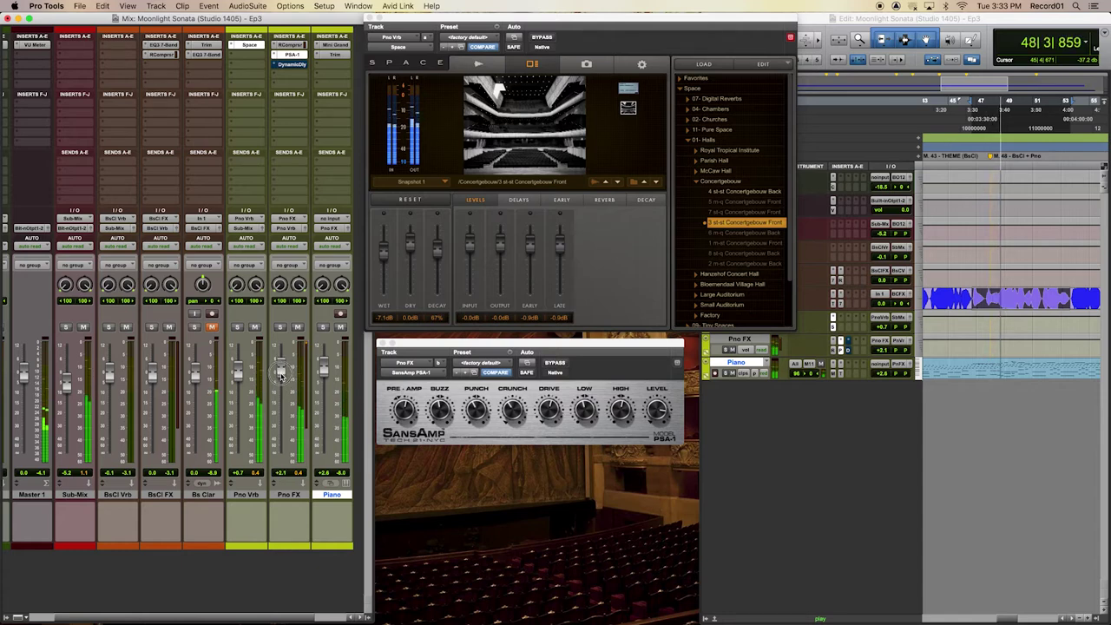
{"action": "mouse_move", "coordinate": [579, 414]}
{"action": "left_mouse_down"}
{"action": "mouse_move", "coordinate": [575, 436]}
{"action": "mouse_move", "coordinate": [582, 413]}
{"action": "left_mouse_up"}
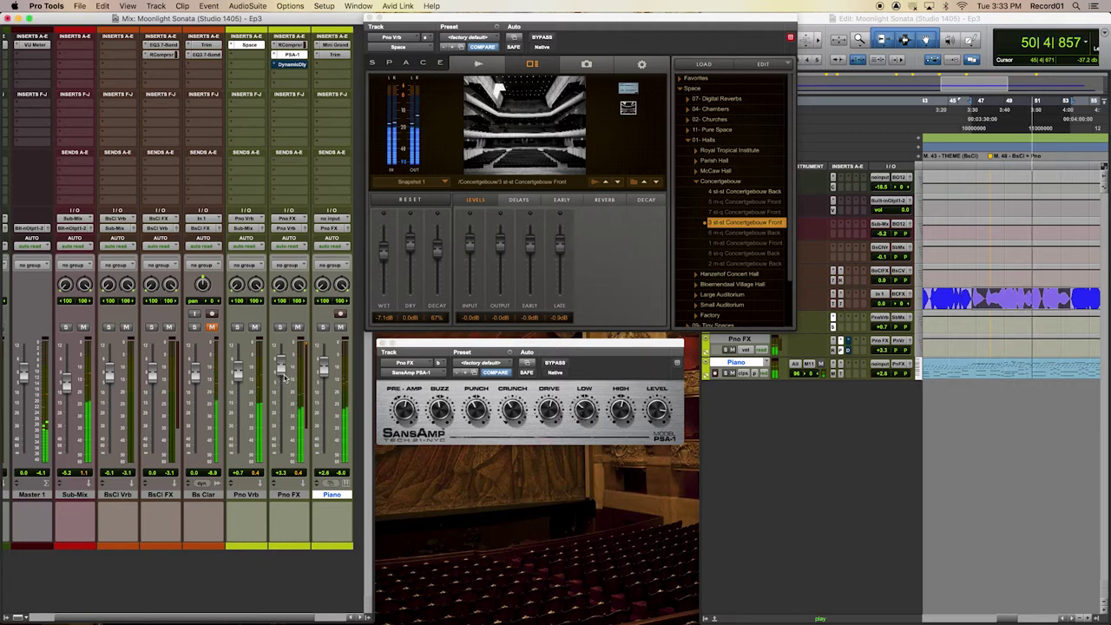
{"action": "left_click", "coordinate": [584, 410]}
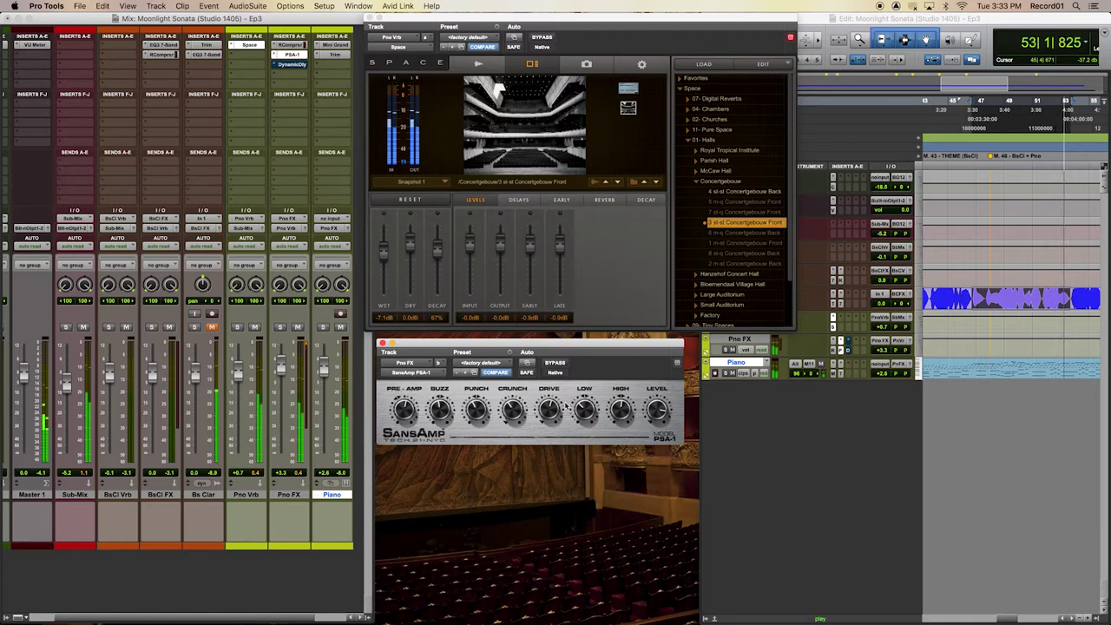
{"action": "key", "text": "space"}
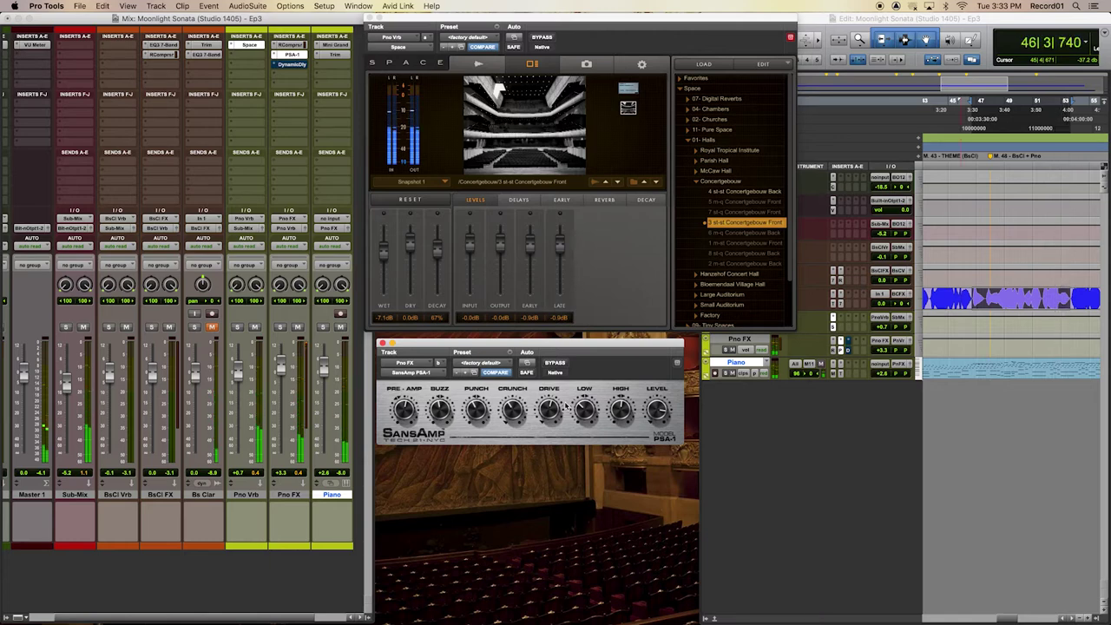